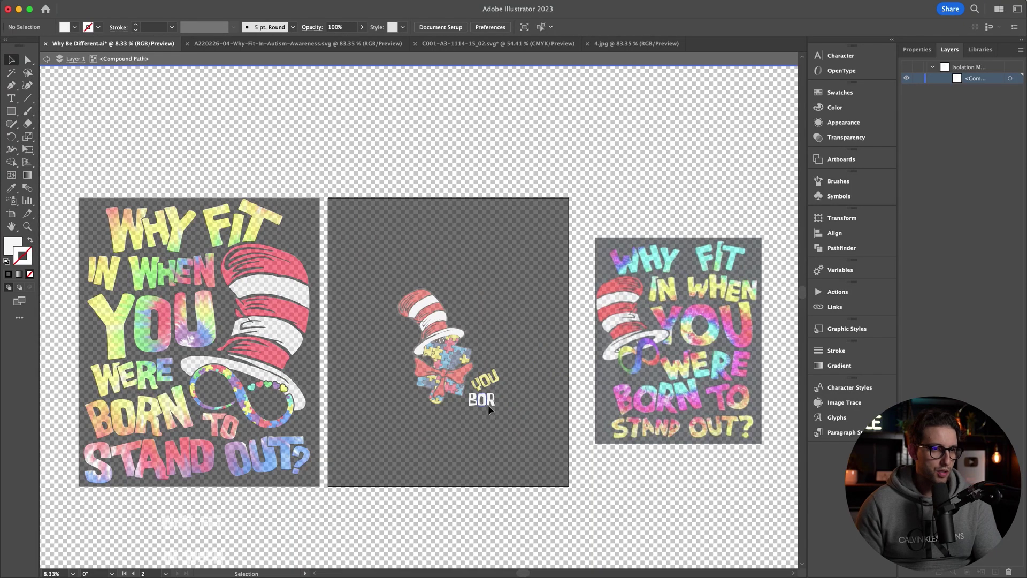
Delete the leftover "YOU" and "BOR" lettering beside the hat and puzzle-piece artwork on the middle artboard
{"action": "left_click", "coordinate": [488, 406]}
{"action": "key", "text": "Delete"}
{"action": "double_click", "coordinate": [478, 387]}
{"action": "left_click_drag", "start_coordinate": [469, 367], "coordinate": [499, 395]}
{"action": "key", "text": "Delete"}
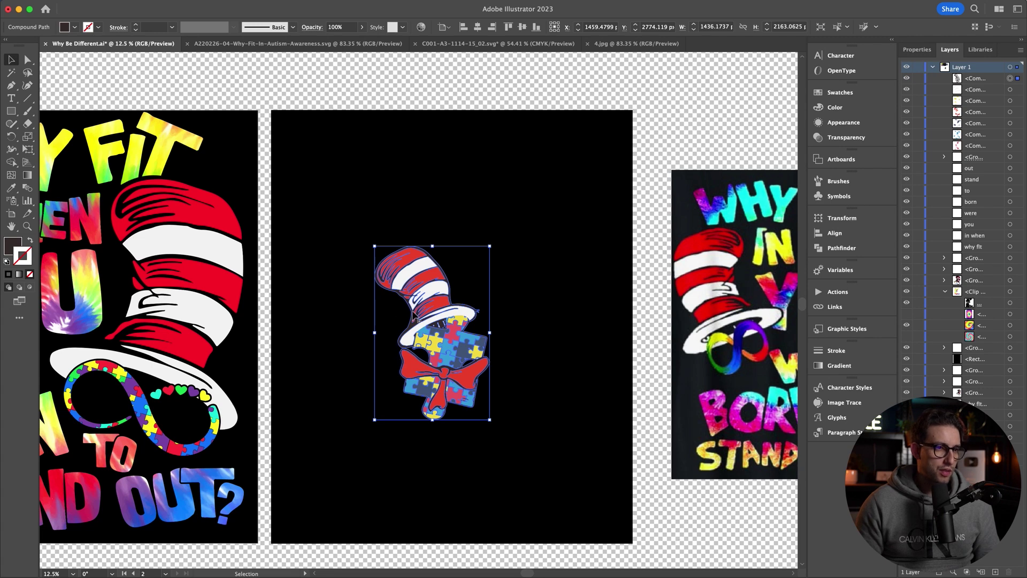
Group the hat and puzzle-piece artwork and enlarge it to about 3223 by 4855 px on the middle artboard
{"action": "key", "text": "super+g"}
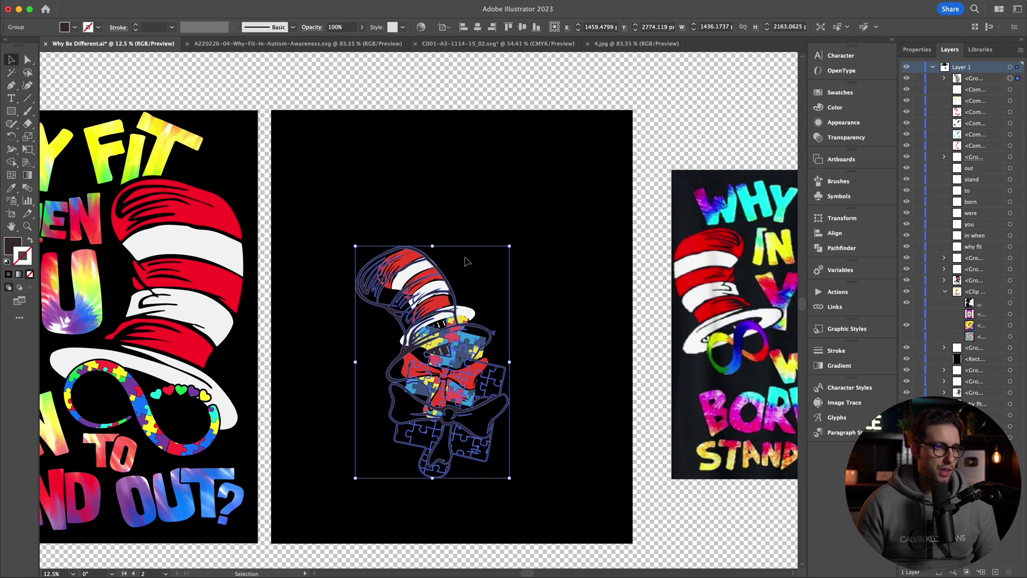
{"action": "key", "text": "a"}
{"action": "left_click_drag", "start_coordinate": [433, 245], "coordinate": [469, 313]}
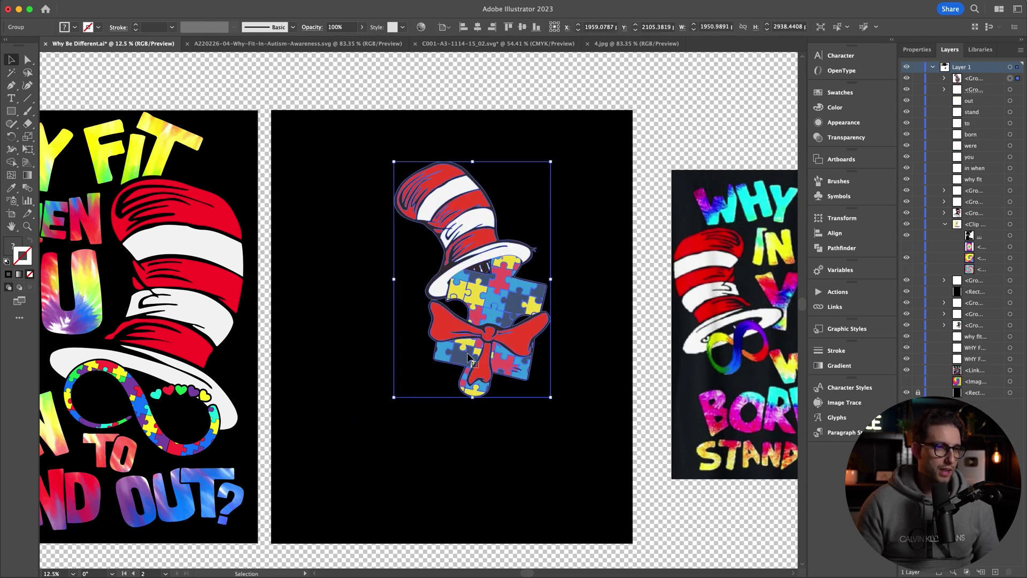
{"action": "left_click_drag", "start_coordinate": [472, 398], "coordinate": [473, 509]}
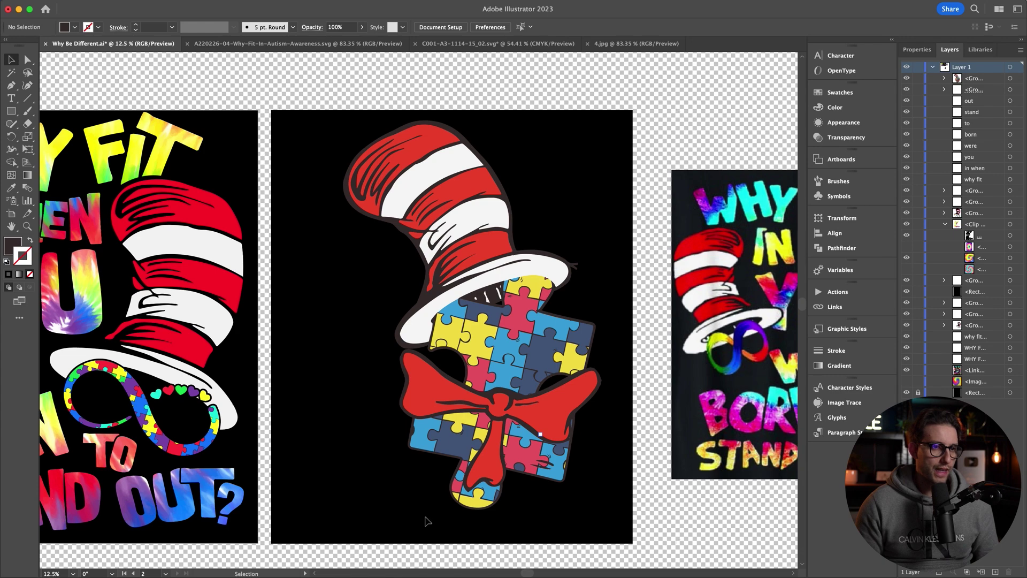
Create an opacity mask for the artwork group with Clip turned off
{"action": "left_click", "coordinate": [483, 248]}
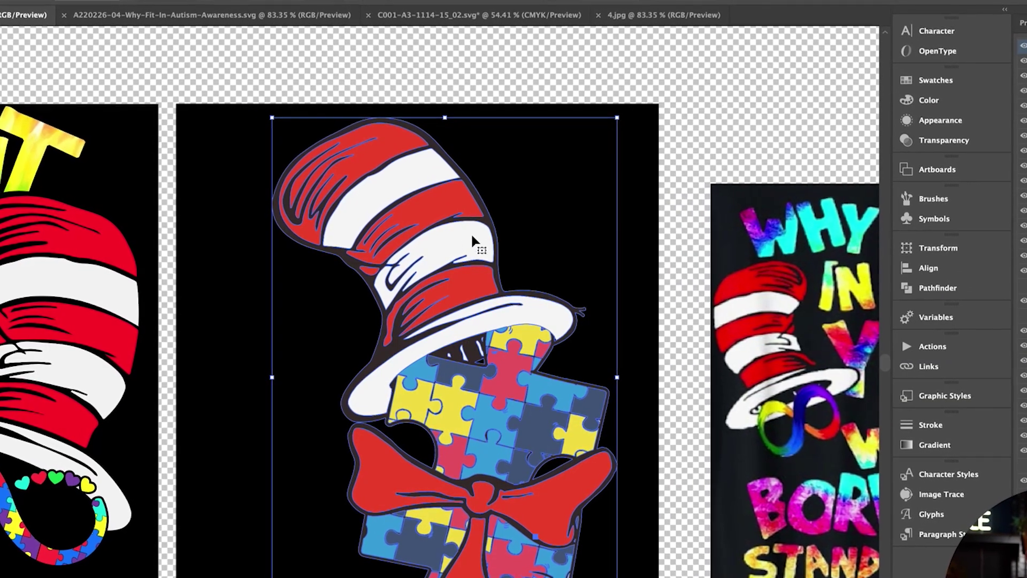
{"action": "left_click", "coordinate": [931, 139]}
{"action": "left_click", "coordinate": [856, 122]}
{"action": "left_click", "coordinate": [805, 134]}
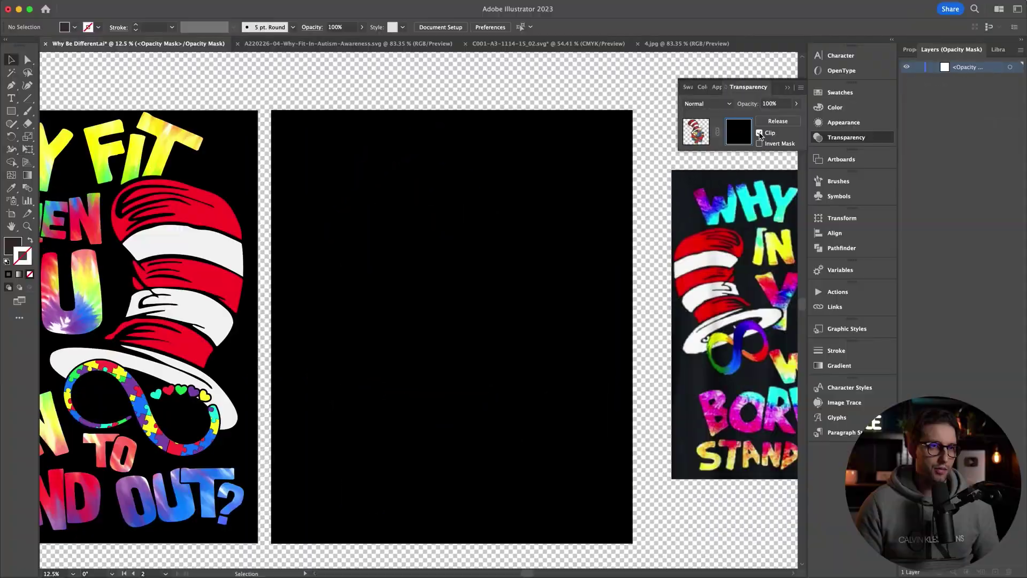
{"action": "left_click", "coordinate": [837, 128]}
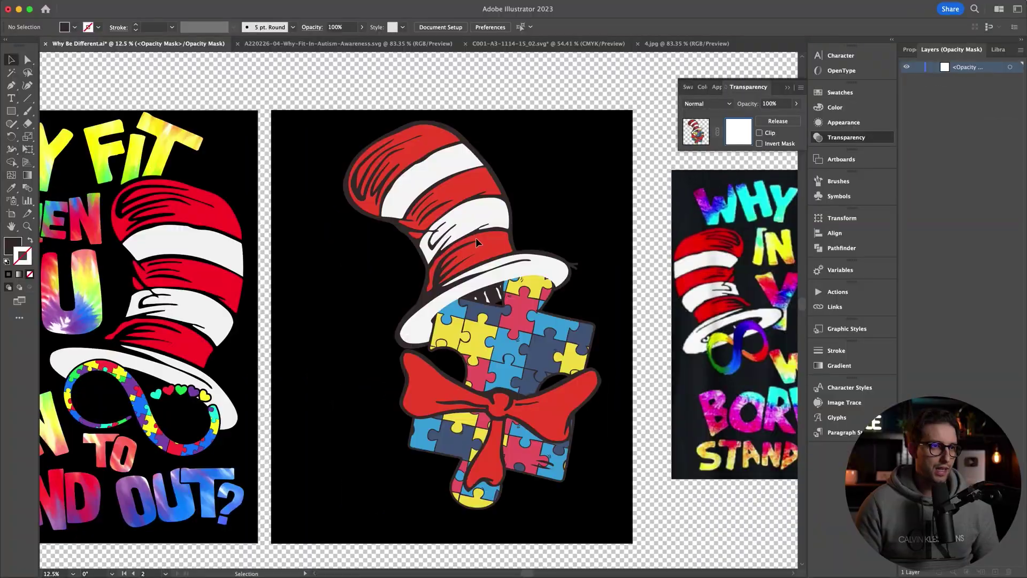
Start a Pen tool path in the opacity mask, tracing the underside of the hat brim from end to end
{"action": "key", "text": "shift+c"}
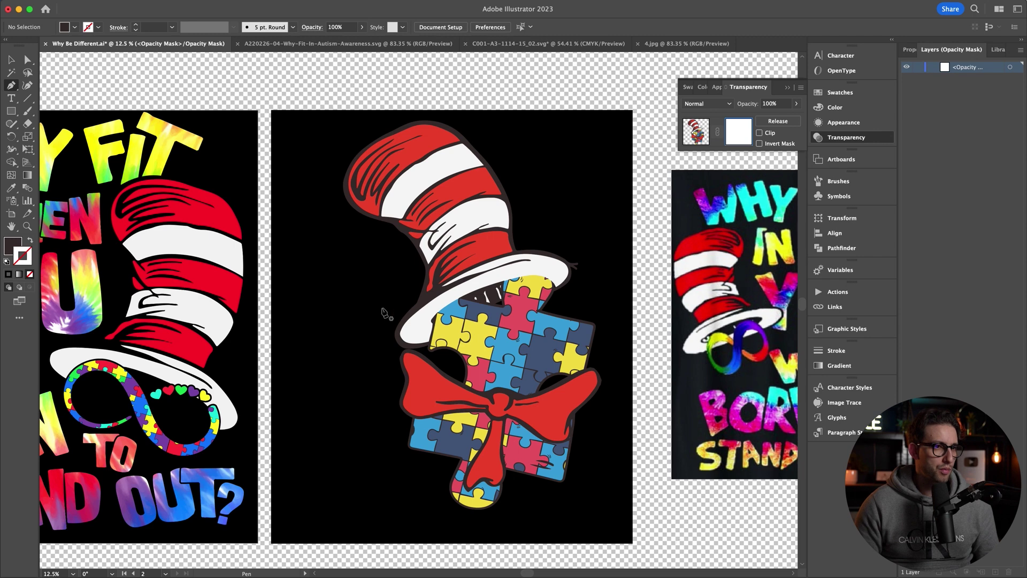
{"action": "scroll", "coordinate": [423, 362], "scroll_direction": "up", "scroll_amount": 3}
{"action": "scroll", "coordinate": [223, 338], "scroll_direction": "right", "scroll_amount": 6}
{"action": "key", "text": "p"}
{"action": "left_click", "coordinate": [235, 333]}
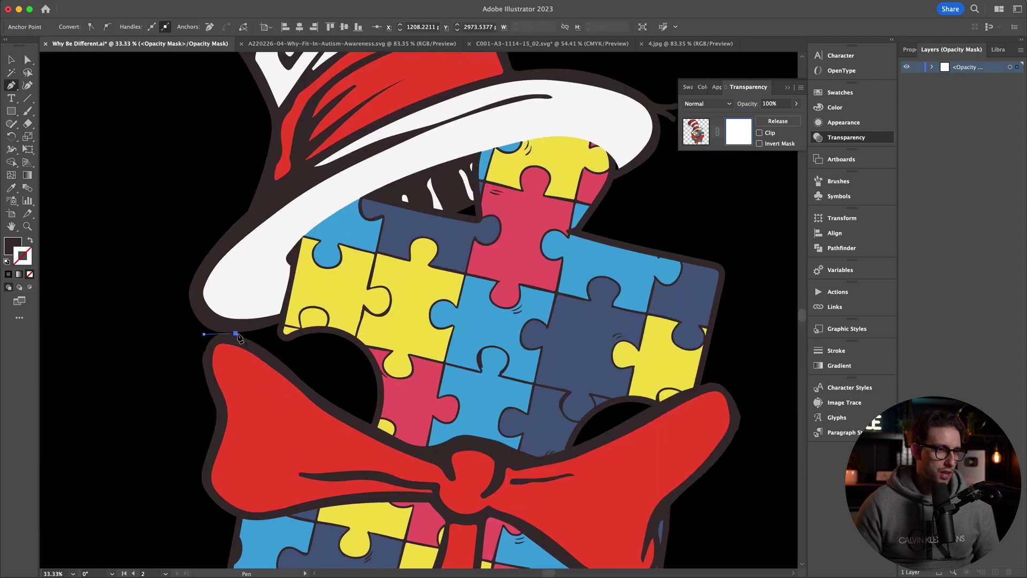
{"action": "left_click_drag", "start_coordinate": [277, 325], "coordinate": [283, 271]}
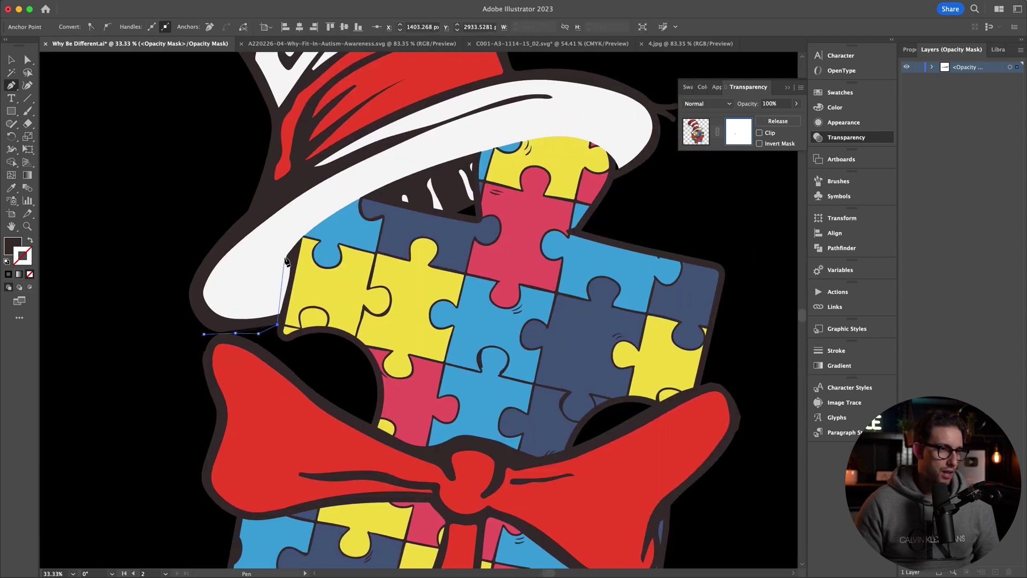
{"action": "left_click_drag", "start_coordinate": [292, 229], "coordinate": [299, 222]}
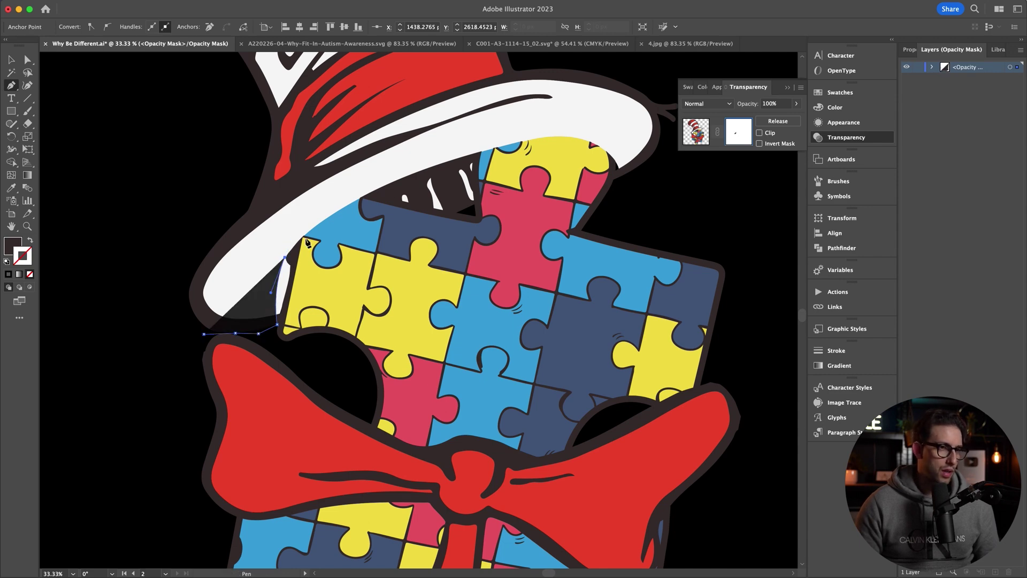
{"action": "left_click_drag", "start_coordinate": [421, 171], "coordinate": [631, 210]}
{"action": "left_click", "coordinate": [625, 184]}
Continue the mask path around the puzzle piece and bow, and close it at the hat brim
{"action": "scroll", "coordinate": [627, 187], "scroll_direction": "right", "scroll_amount": 5}
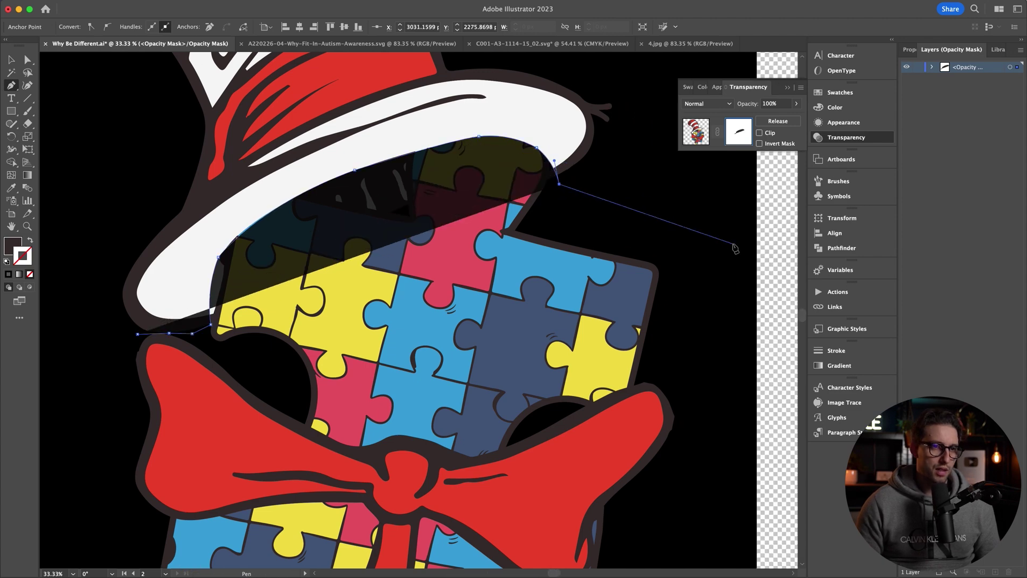
{"action": "left_click", "coordinate": [670, 247]}
{"action": "scroll", "coordinate": [670, 247], "scroll_direction": "down", "scroll_amount": 5}
{"action": "left_click", "coordinate": [686, 309]}
{"action": "left_click", "coordinate": [663, 390]}
{"action": "scroll", "coordinate": [663, 434], "scroll_direction": "down", "scroll_amount": 6}
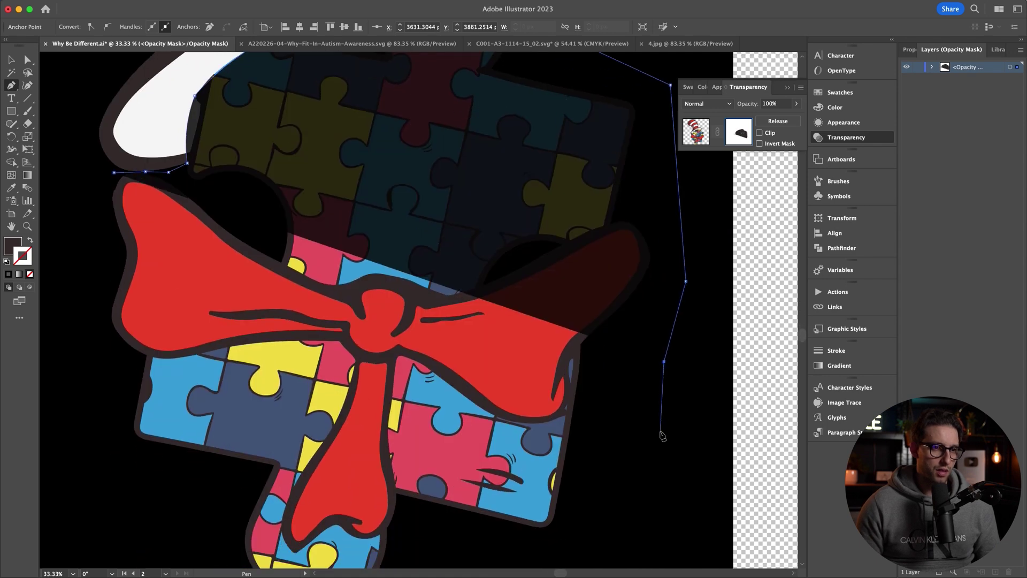
{"action": "left_click", "coordinate": [657, 436]}
{"action": "left_click", "coordinate": [182, 516]}
{"action": "left_click", "coordinate": [95, 282]}
{"action": "scroll", "coordinate": [95, 282], "scroll_direction": "up", "scroll_amount": 5}
{"action": "scroll", "coordinate": [95, 285], "scroll_direction": "up", "scroll_amount": 3}
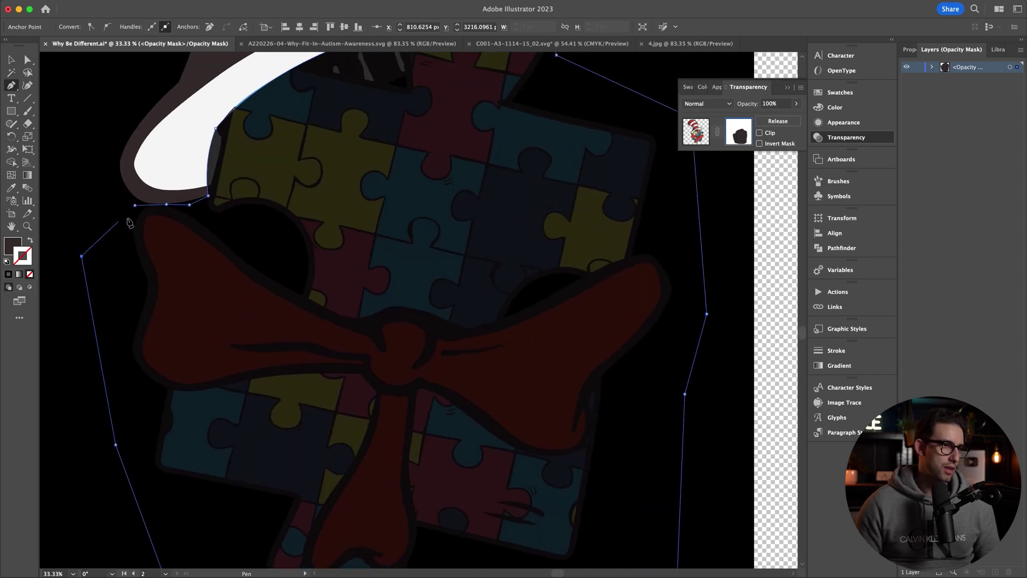
{"action": "left_click", "coordinate": [81, 256]}
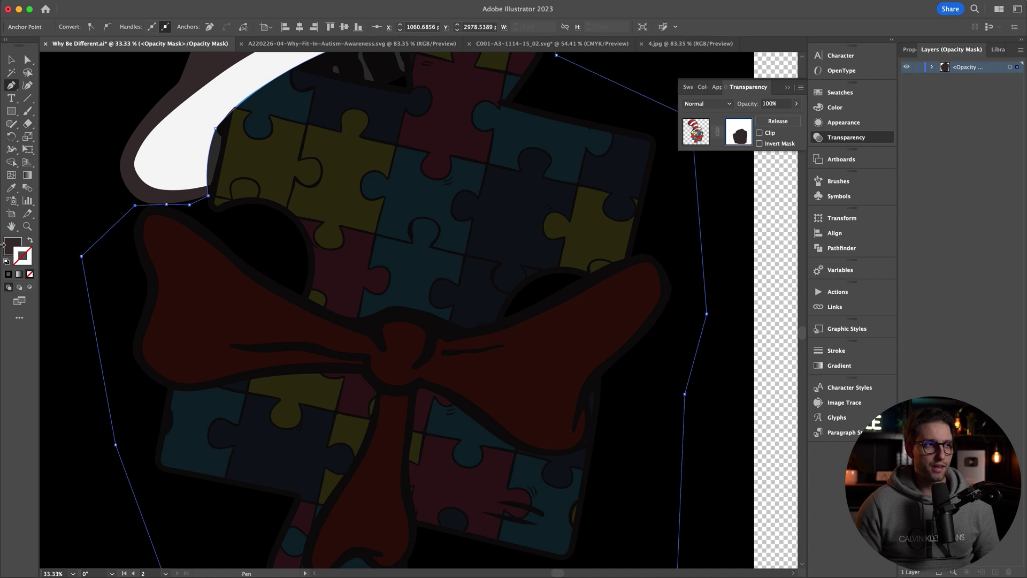
Fill the mask shape with black (000000) and smooth its edge along the hat brim using the Smooth tool
{"action": "double_click", "coordinate": [10, 247]}
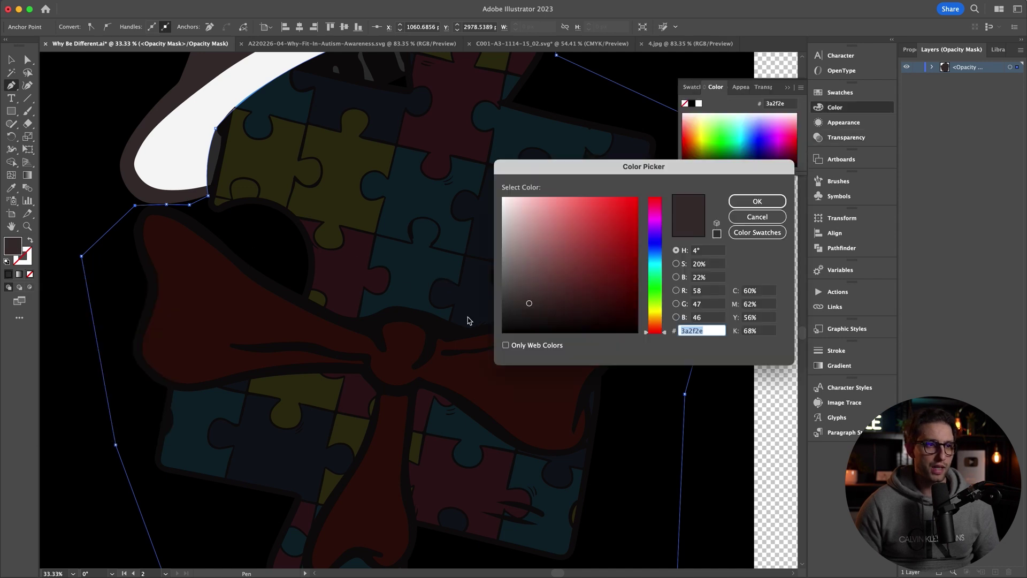
{"action": "left_click_drag", "start_coordinate": [529, 303], "coordinate": [495, 341]}
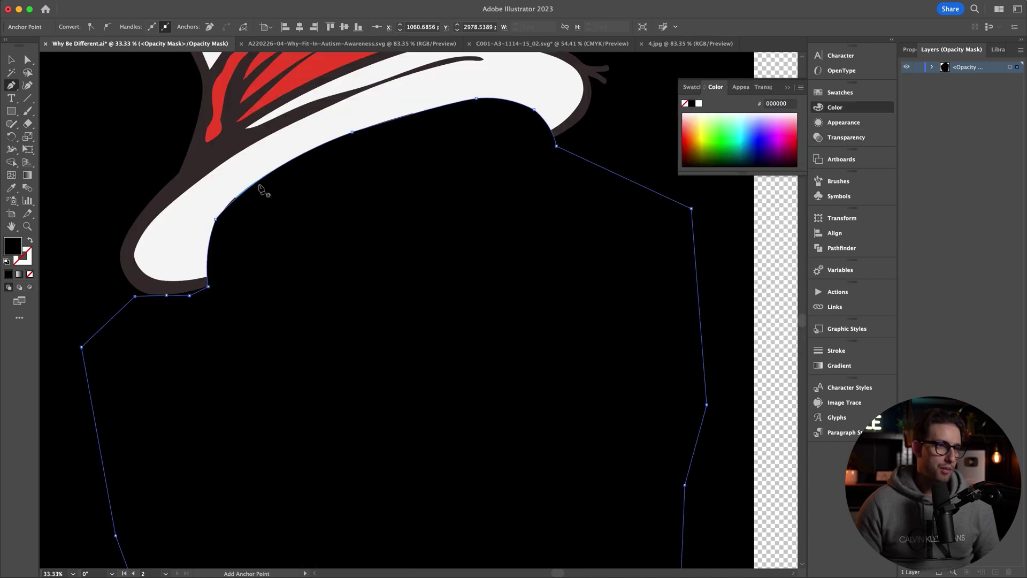
{"action": "left_click", "coordinate": [29, 60]}
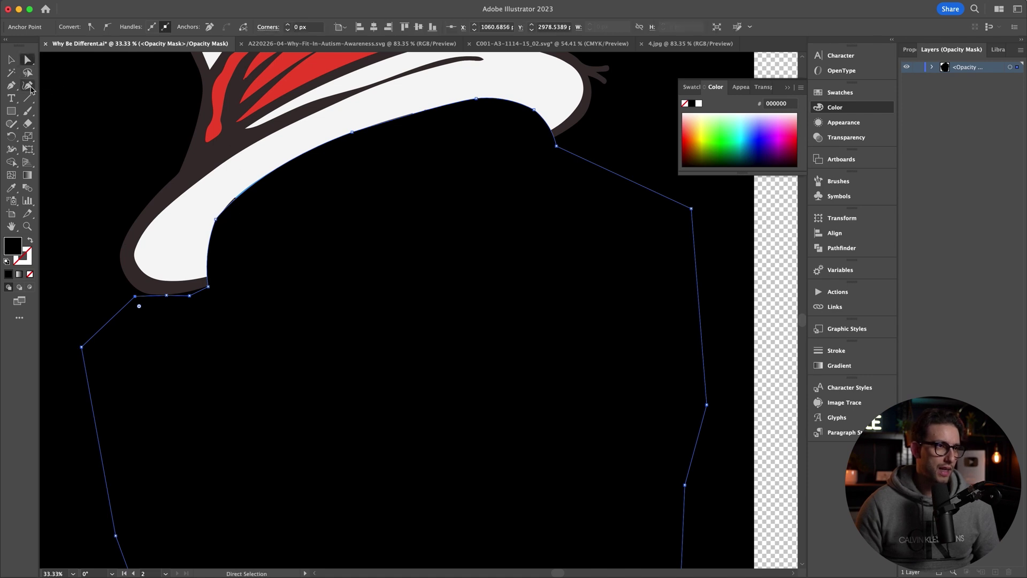
{"action": "left_click", "coordinate": [11, 124]}
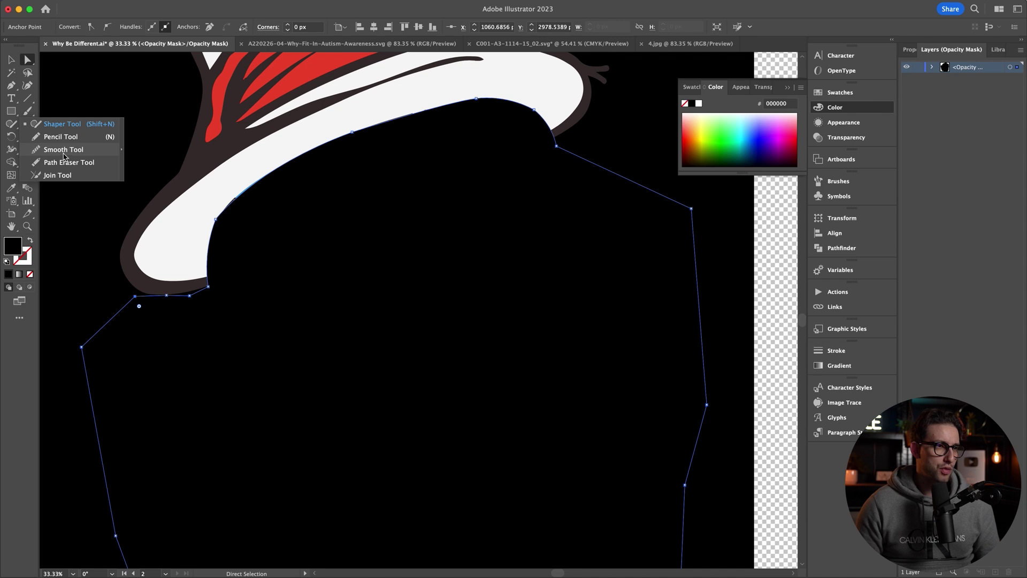
{"action": "left_click", "coordinate": [63, 150]}
{"action": "mouse_move", "coordinate": [211, 232]}
{"action": "left_mouse_down"}
{"action": "mouse_move", "coordinate": [246, 184]}
{"action": "mouse_move", "coordinate": [208, 240]}
{"action": "mouse_move", "coordinate": [210, 232]}
{"action": "mouse_move", "coordinate": [208, 273]}
{"action": "mouse_move", "coordinate": [216, 235]}
{"action": "left_mouse_up"}
{"action": "mouse_move", "coordinate": [337, 140]}
{"action": "left_mouse_down"}
{"action": "mouse_move", "coordinate": [493, 100]}
{"action": "mouse_move", "coordinate": [535, 119]}
{"action": "left_mouse_up"}
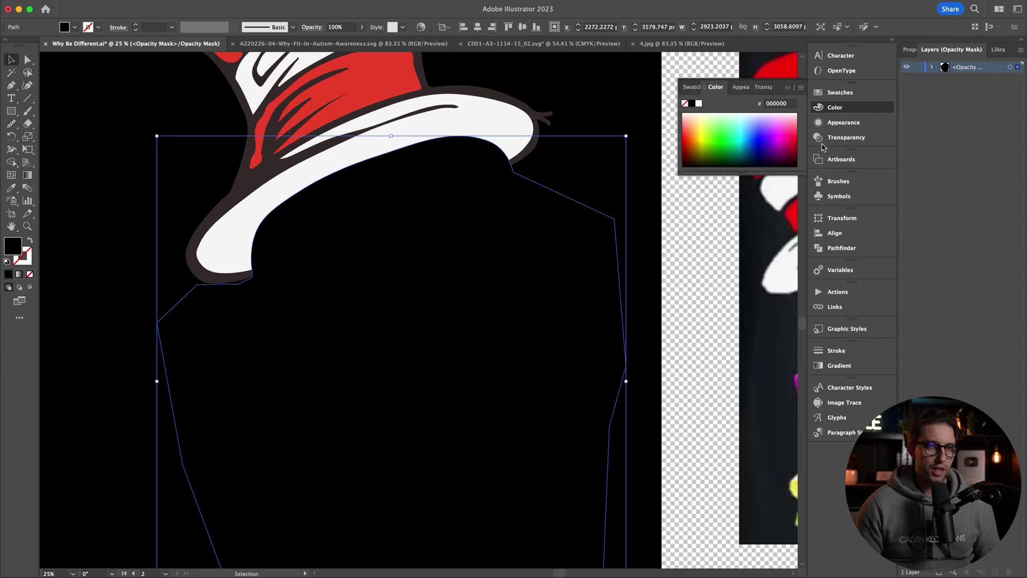
Leave opacity mask editing and flatten the transparency of the masked hat group
{"action": "left_click", "coordinate": [829, 138]}
{"action": "left_click", "coordinate": [696, 131]}
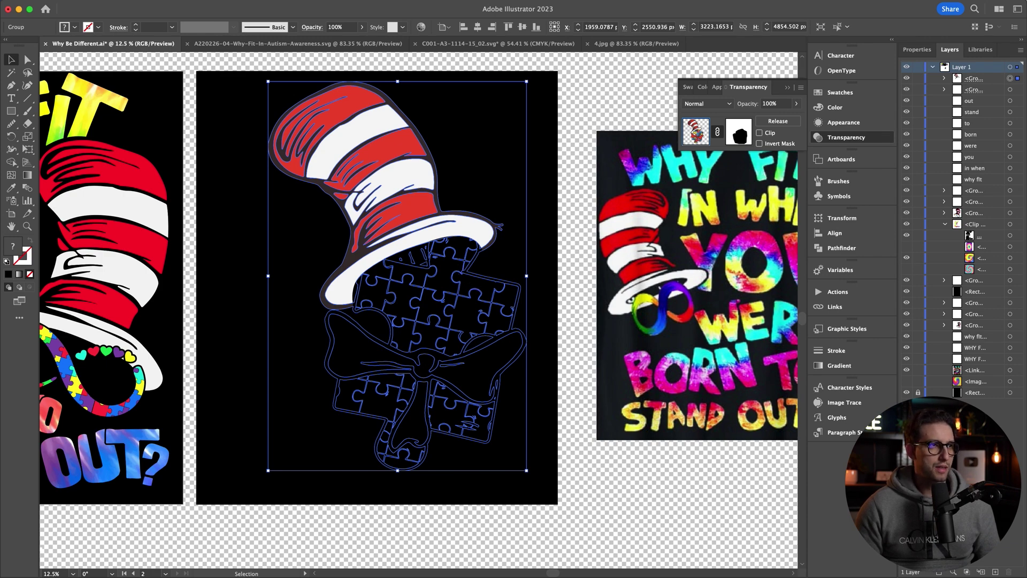
{"action": "left_click", "coordinate": [127, 0]}
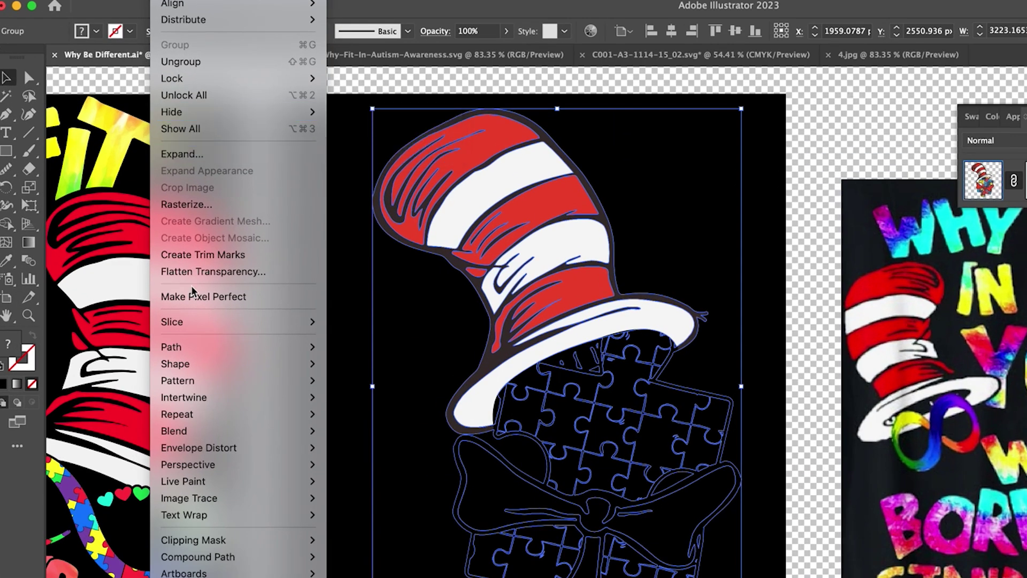
{"action": "left_click", "coordinate": [192, 272]}
{"action": "left_click", "coordinate": [738, 425]}
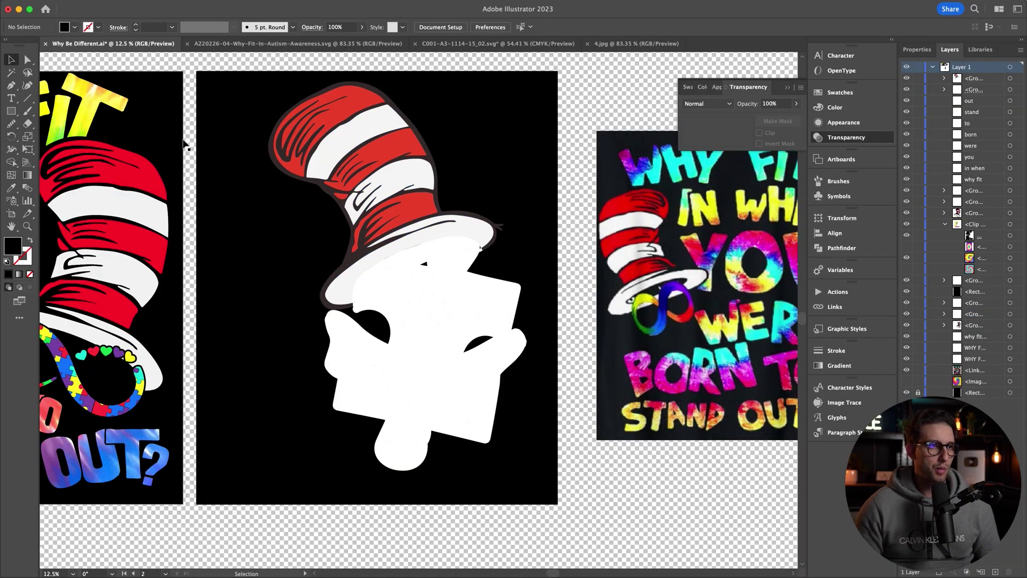
Delete the white puzzle-piece and bow remnants below the hat, including the small fragments under the brim
{"action": "left_click", "coordinate": [28, 61]}
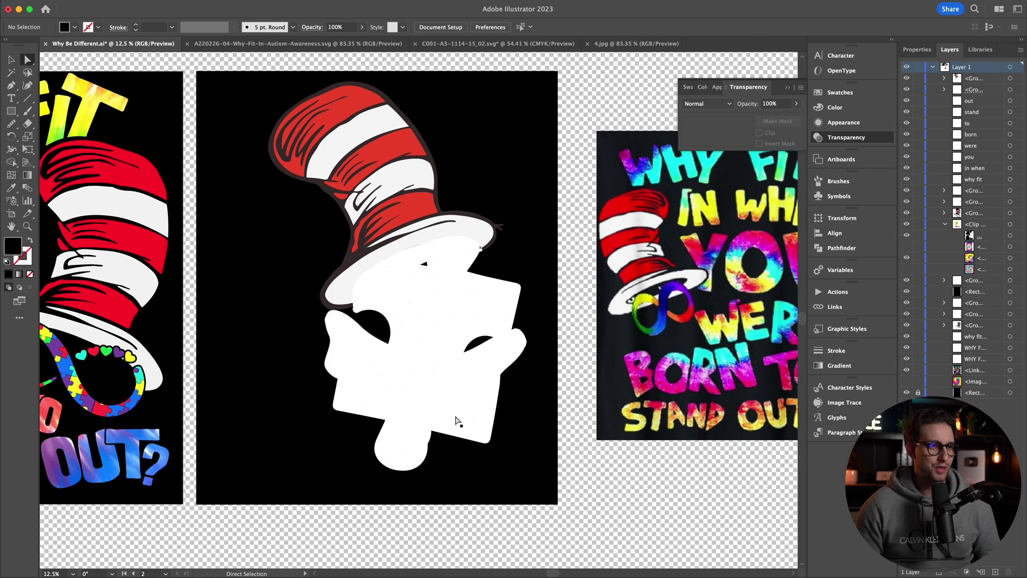
{"action": "left_click", "coordinate": [441, 410]}
{"action": "key", "text": "Delete"}
{"action": "left_click_drag", "start_coordinate": [478, 472], "coordinate": [308, 342]}
{"action": "key", "text": "Delete"}
{"action": "left_click", "coordinate": [383, 353]}
{"action": "key", "text": "Delete"}
{"action": "key", "text": "Delete"}
{"action": "left_click_drag", "start_coordinate": [540, 310], "coordinate": [390, 344]}
{"action": "key", "text": "Delete"}
{"action": "key", "text": "Delete"}
{"action": "left_click_drag", "start_coordinate": [485, 274], "coordinate": [361, 315]}
{"action": "key", "text": "Delete"}
{"action": "key", "text": "Delete"}
{"action": "key", "text": "Delete"}
{"action": "key", "text": "Delete"}
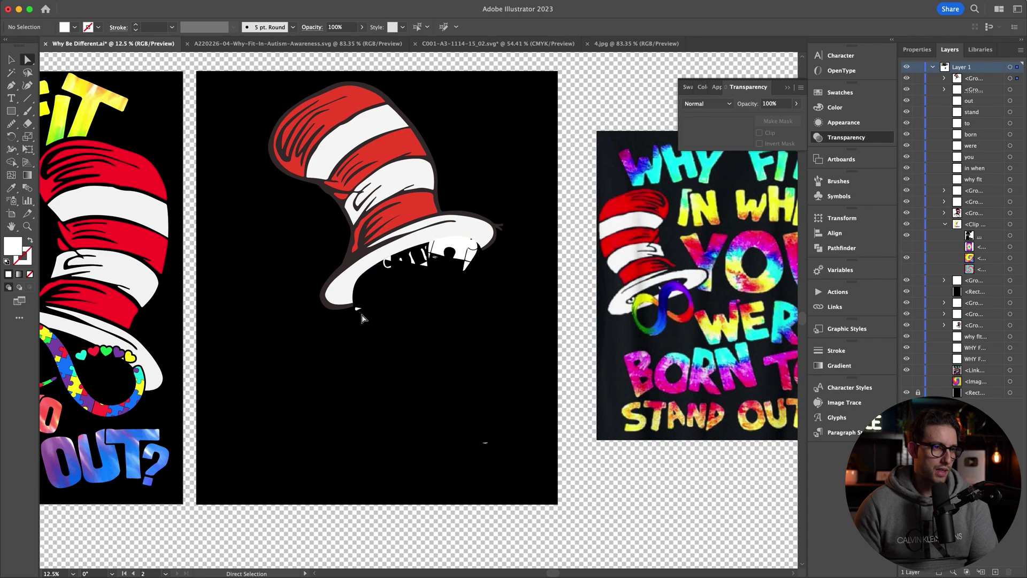
{"action": "left_click", "coordinate": [362, 310]}
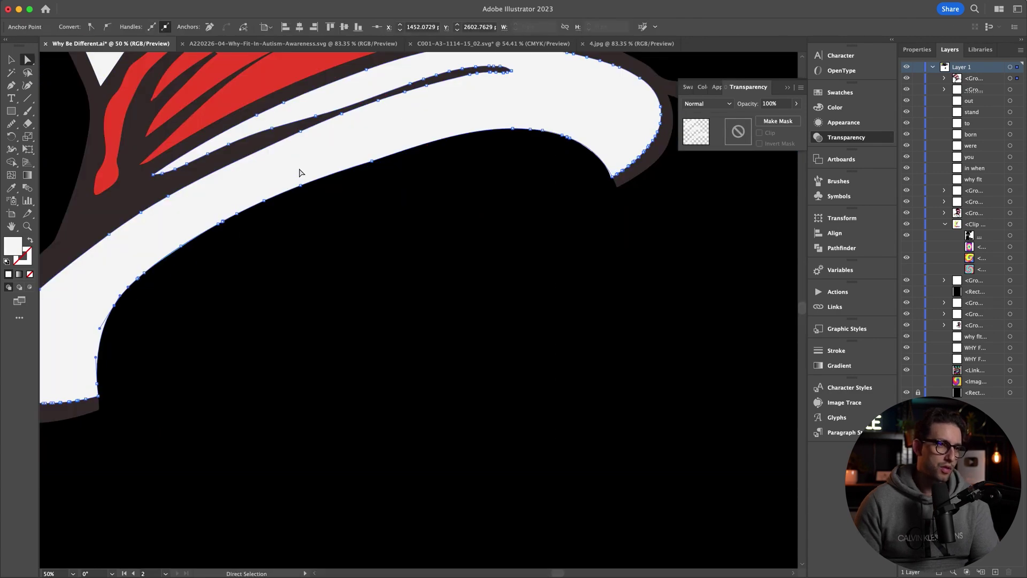
Rotate the hat clockwise until it stands nearly upright and position it in the upper right part of the middle artboard
{"action": "key", "text": "shift+super+a"}
{"action": "key", "text": "super+minus"}
{"action": "key", "text": "super+minus"}
{"action": "left_click", "coordinate": [11, 60]}
{"action": "scroll", "coordinate": [395, 290], "scroll_direction": "down", "scroll_amount": 3}
{"action": "left_click", "coordinate": [396, 291]}
{"action": "left_click_drag", "start_coordinate": [492, 330], "coordinate": [428, 379]}
{"action": "left_click_drag", "start_coordinate": [415, 271], "coordinate": [452, 297]}
Recolor the hat's red stripes with the red sampled from the hat in the finished design beside it
{"action": "double_click", "coordinate": [451, 230]}
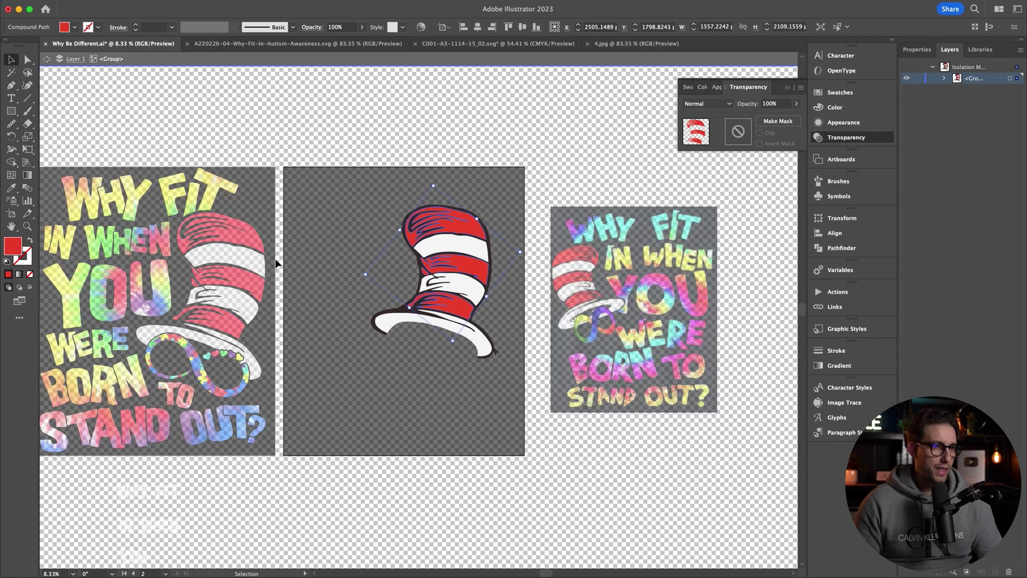
{"action": "key", "text": "i"}
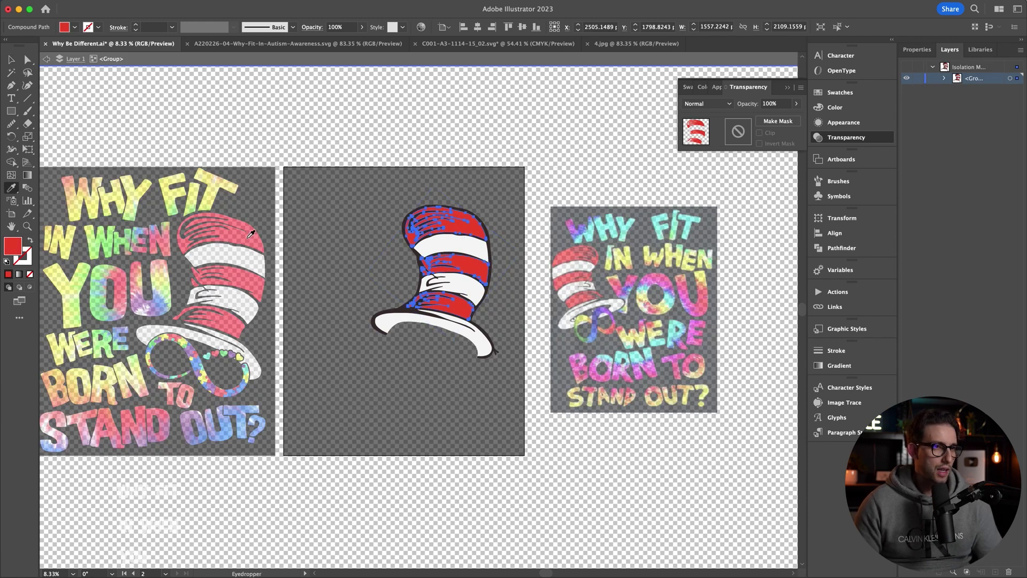
{"action": "left_click", "coordinate": [247, 238]}
{"action": "key", "text": "v"}
{"action": "double_click", "coordinate": [365, 260]}
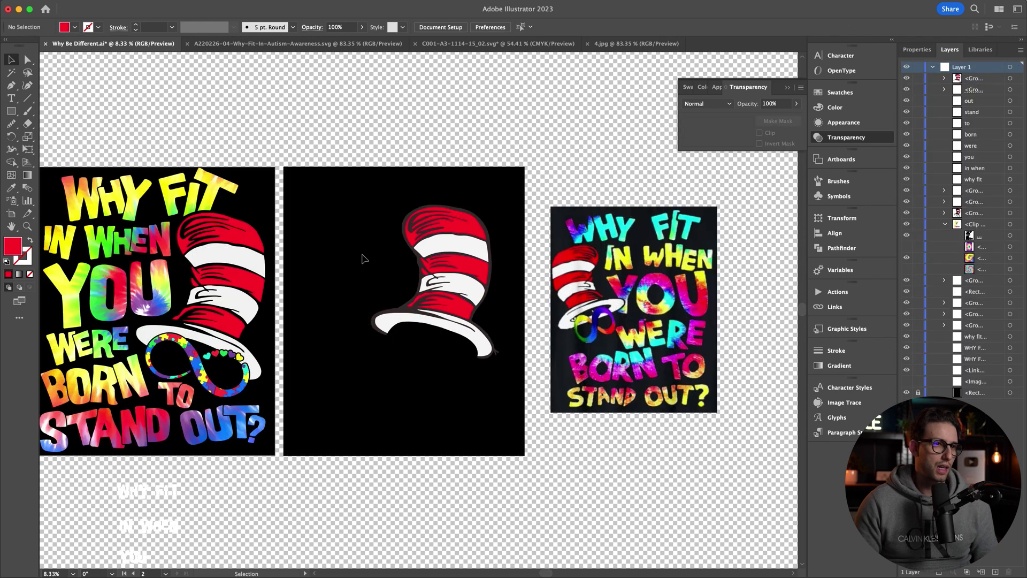
Change the fill of the hat's dark outline to black
{"action": "double_click", "coordinate": [421, 267]}
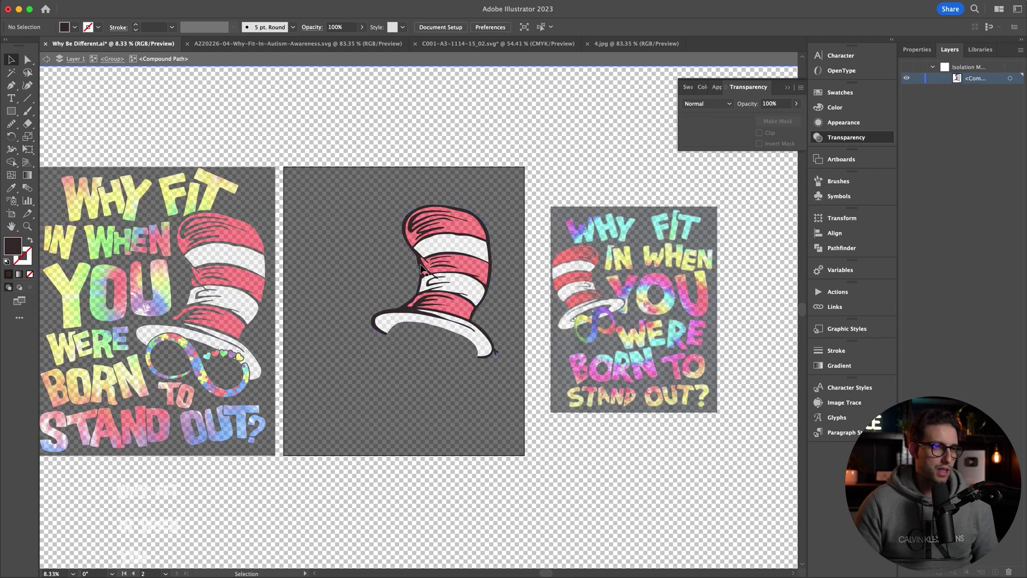
{"action": "double_click", "coordinate": [17, 250]}
{"action": "type", "text": "000000"}
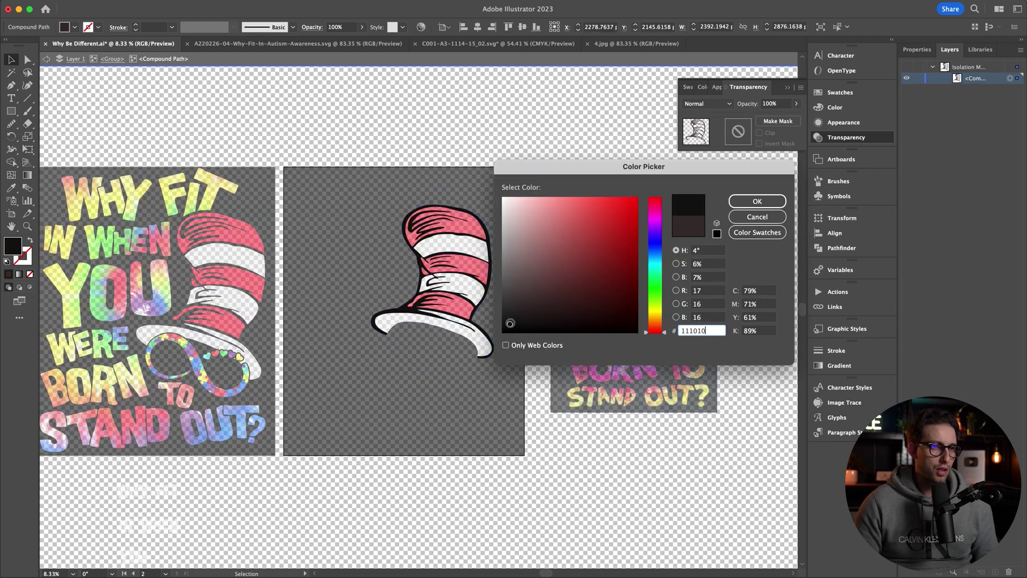
{"action": "left_click", "coordinate": [757, 206]}
{"action": "double_click", "coordinate": [368, 216]}
{"action": "left_click", "coordinate": [444, 289]}
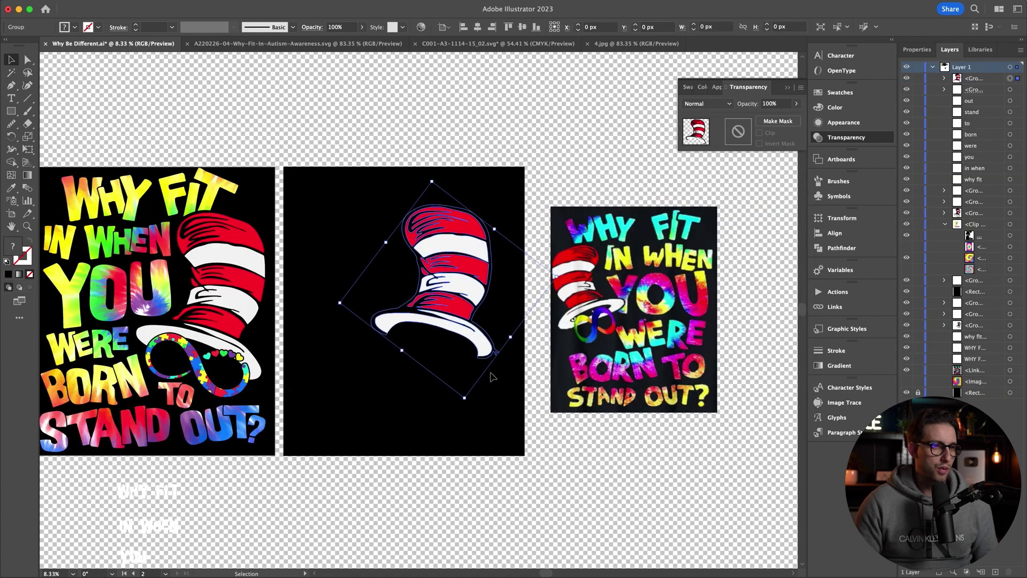
{"action": "left_click", "coordinate": [470, 404]}
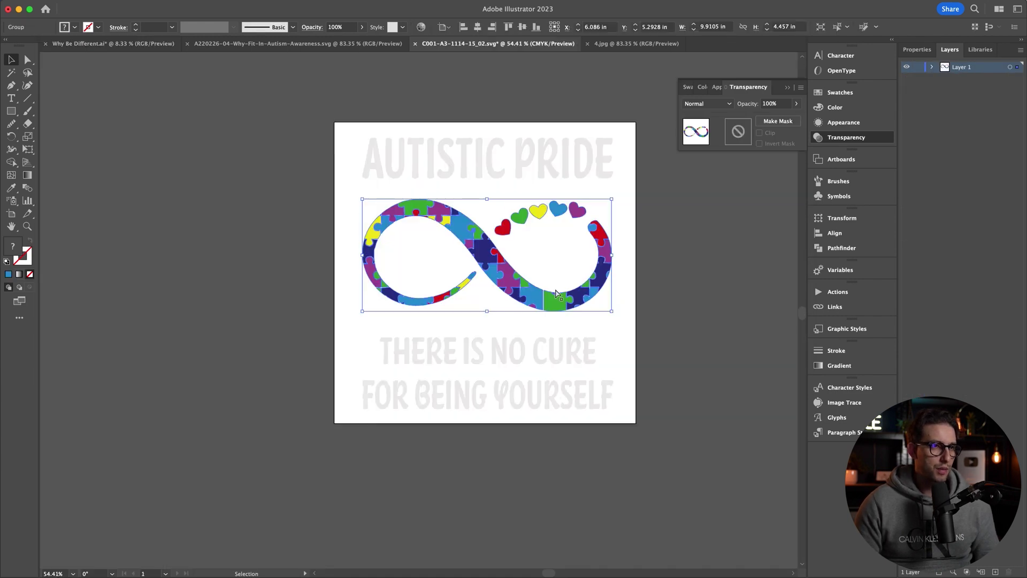
Copy the puzzle-pattern infinity symbol into the Why Be Different.ai document and place it below the hat
{"action": "key", "text": "super+c"}
{"action": "left_click", "coordinate": [155, 43]}
{"action": "key", "text": "super+v"}
{"action": "left_click_drag", "start_coordinate": [419, 319], "coordinate": [432, 428]}
Scale and tilt the infinity symbol to about 1939 px wide beneath the brim, and shift it with the hat toward the artboard's right edge
{"action": "left_click_drag", "start_coordinate": [517, 458], "coordinate": [472, 450]}
{"action": "left_click_drag", "start_coordinate": [419, 423], "coordinate": [420, 377]}
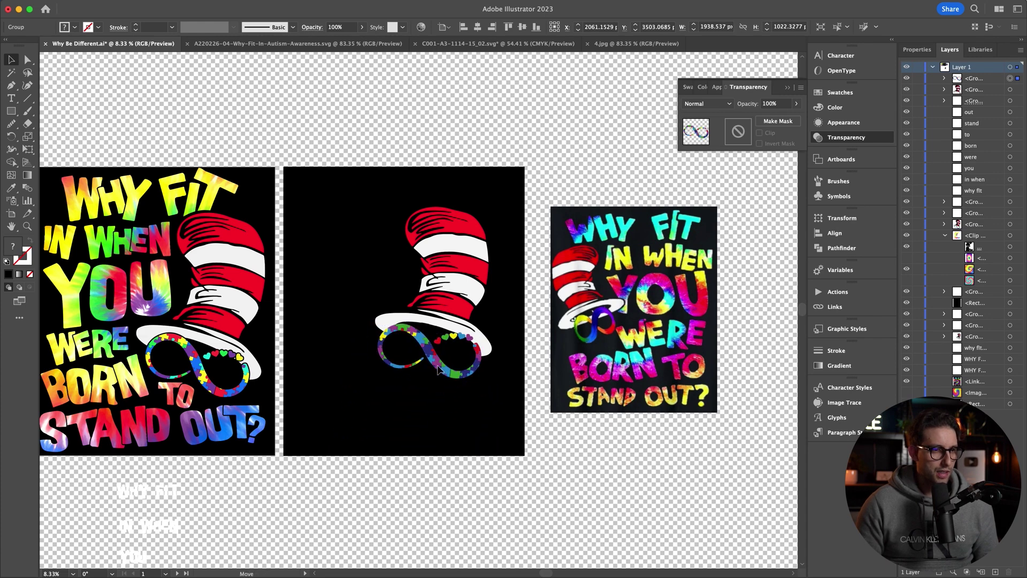
{"action": "left_click", "coordinate": [436, 267], "text": "shift"}
{"action": "left_click_drag", "start_coordinate": [436, 268], "coordinate": [465, 271]}
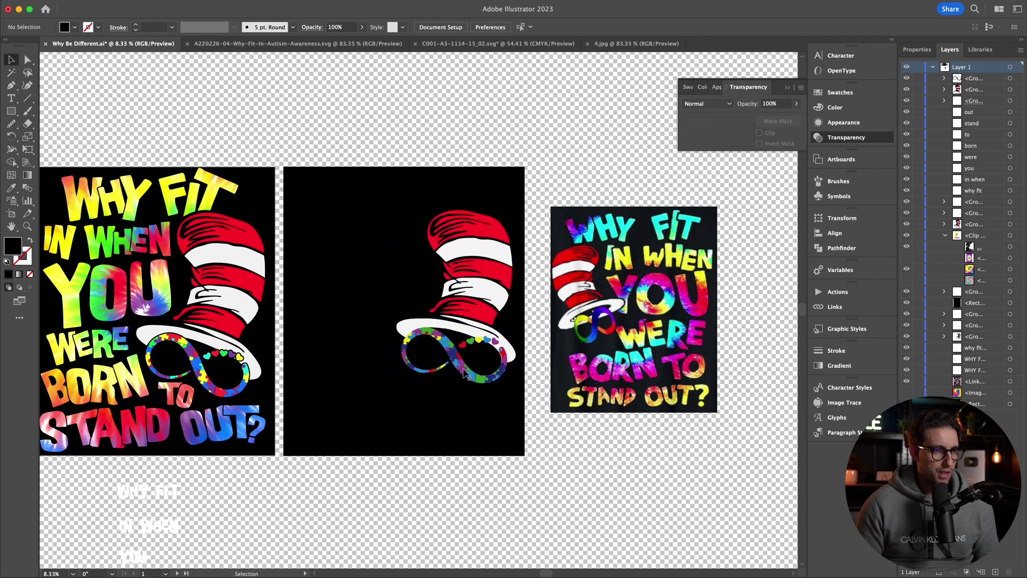
Give the striped hat an opacity mask with clipping turned off, containing a copy of the puzzle-pattern infinity symbol
{"action": "left_click", "coordinate": [463, 373]}
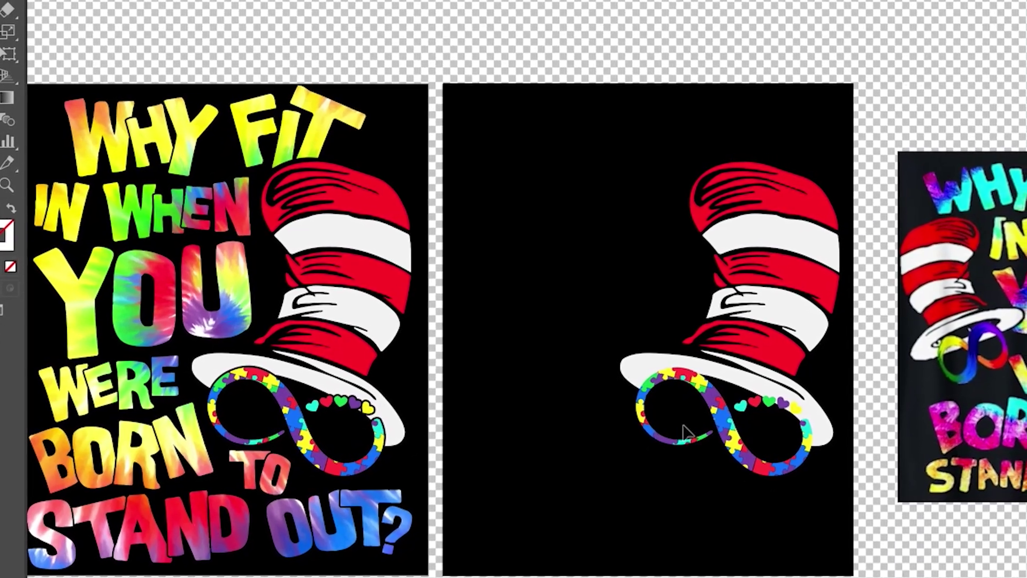
{"action": "left_click", "coordinate": [735, 445]}
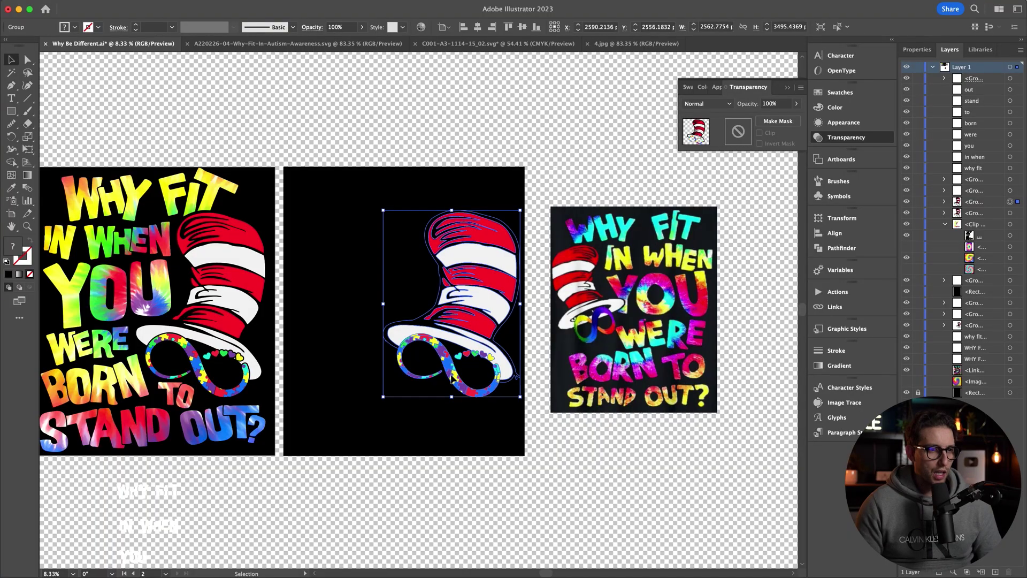
{"action": "double_click", "coordinate": [453, 377]}
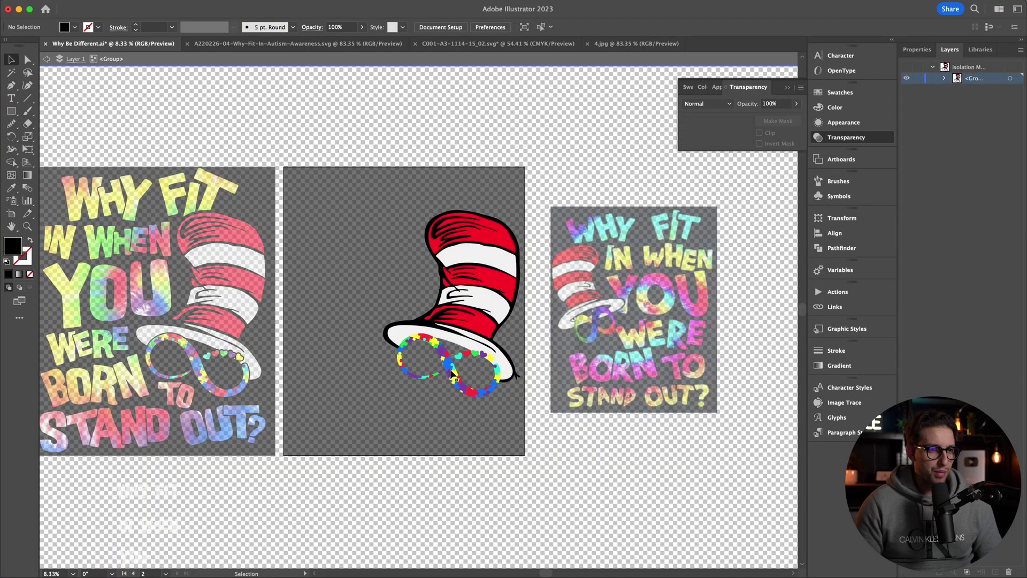
{"action": "left_click", "coordinate": [453, 377]}
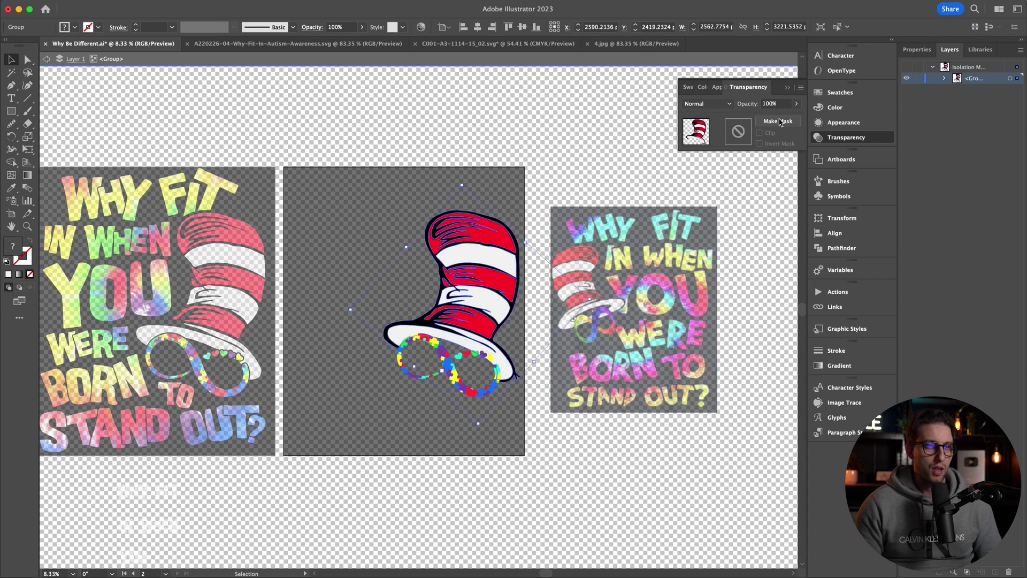
{"action": "left_click", "coordinate": [777, 122]}
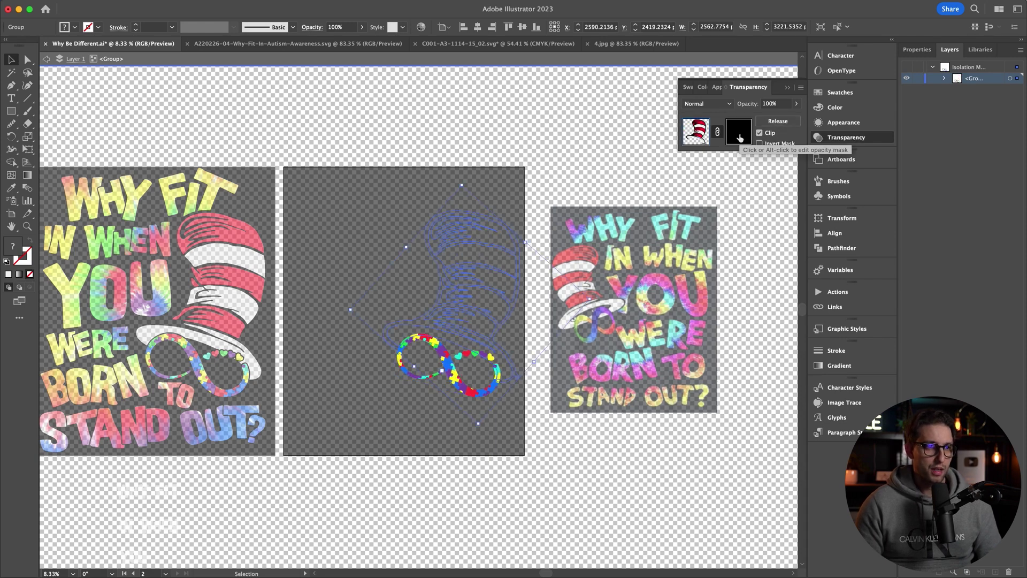
{"action": "left_click", "coordinate": [760, 133]}
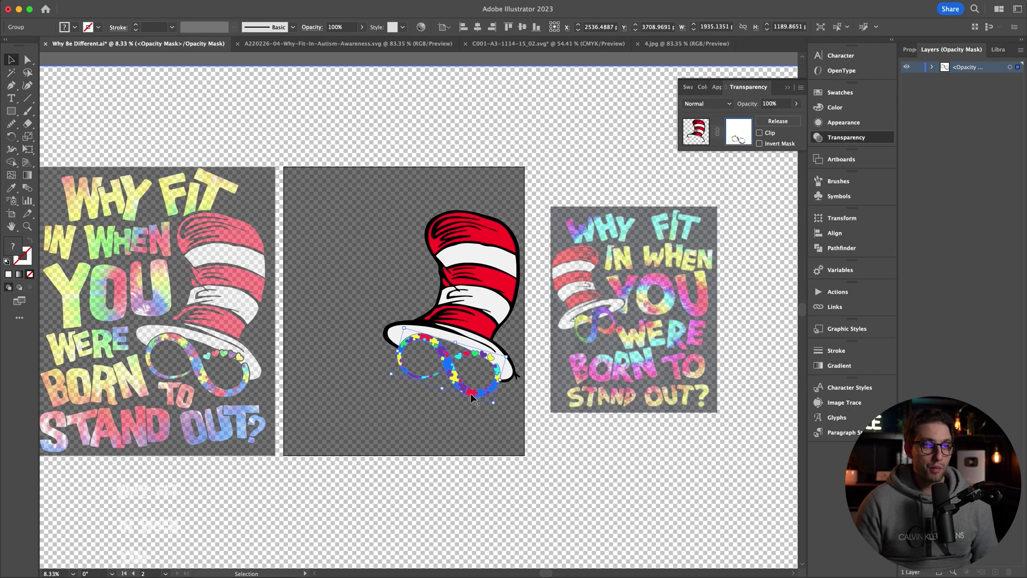
Apply a 40 pt black stroke to the infinity symbol inside the hat's opacity mask, trying 20 pt first
{"action": "left_click", "coordinate": [149, 27]}
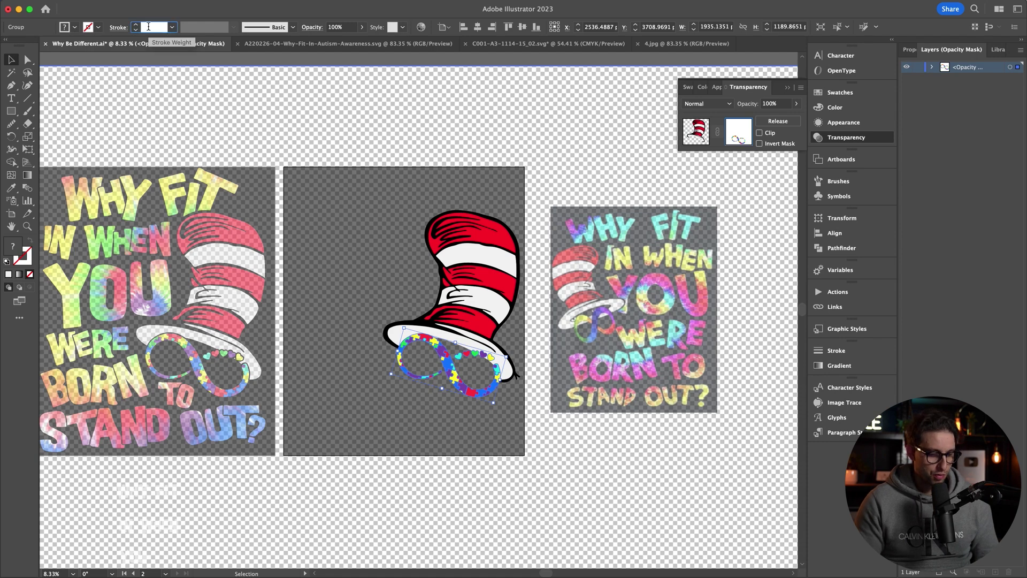
{"action": "type", "text": "20"}
{"action": "key", "text": "Return"}
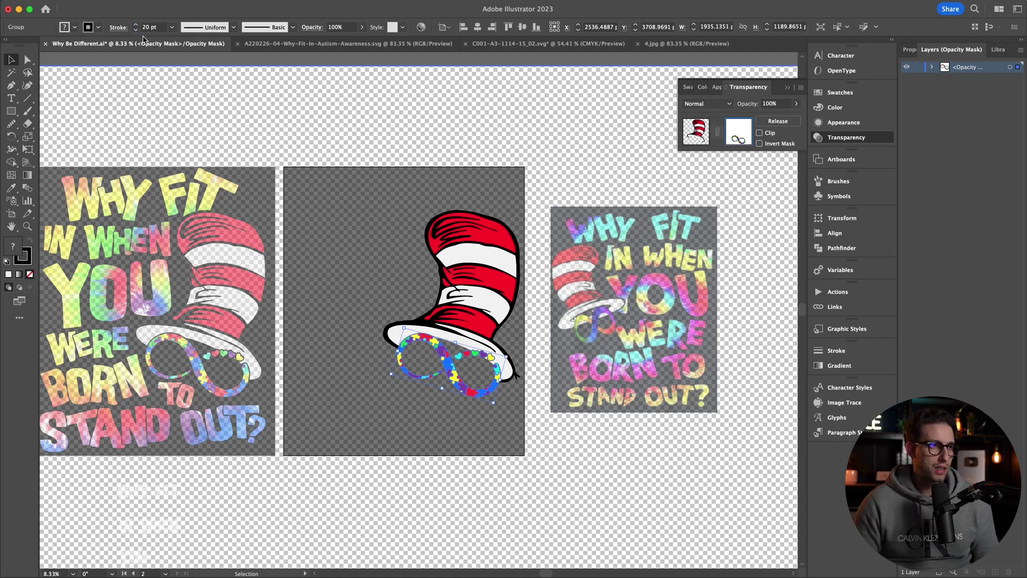
{"action": "scroll", "coordinate": [480, 371], "scroll_direction": "up", "scroll_amount": 5}
{"action": "left_click_drag", "start_coordinate": [146, 25], "coordinate": [132, 28]}
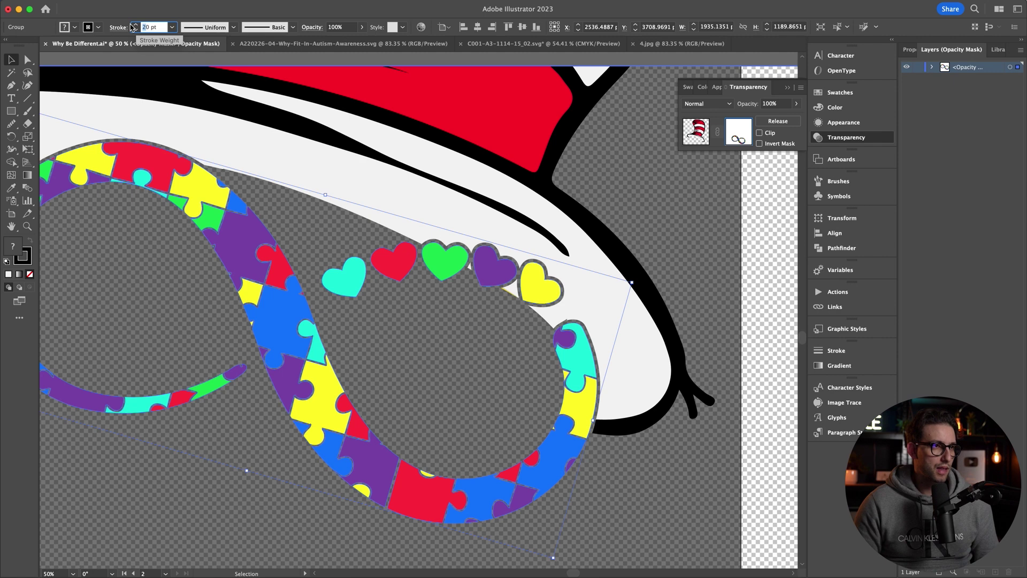
{"action": "type", "text": "4"}
{"action": "key", "text": "Return"}
{"action": "scroll", "coordinate": [287, 232], "scroll_direction": "down", "scroll_amount": 2}
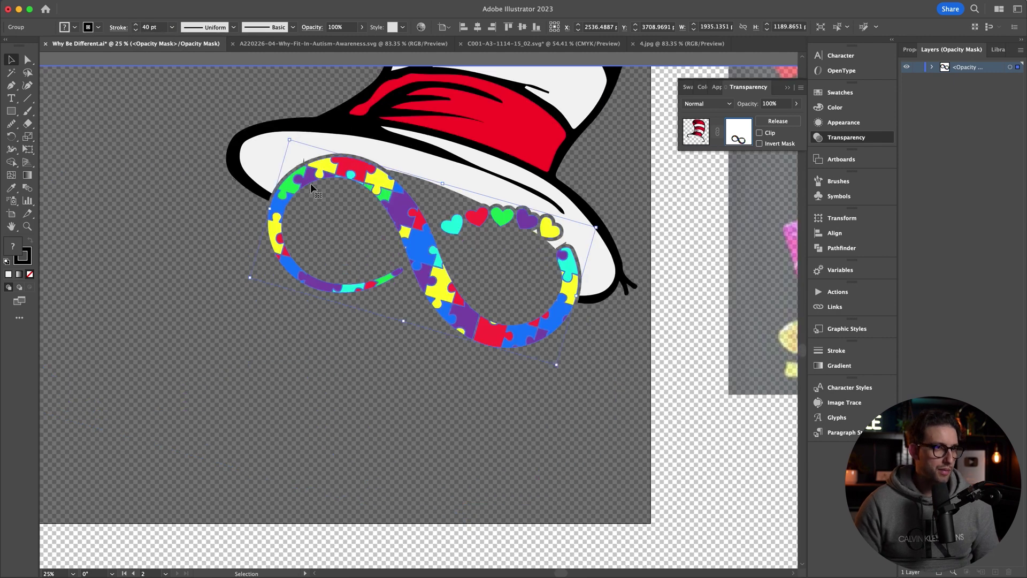
{"action": "scroll", "coordinate": [312, 188], "scroll_direction": "up", "scroll_amount": 1}
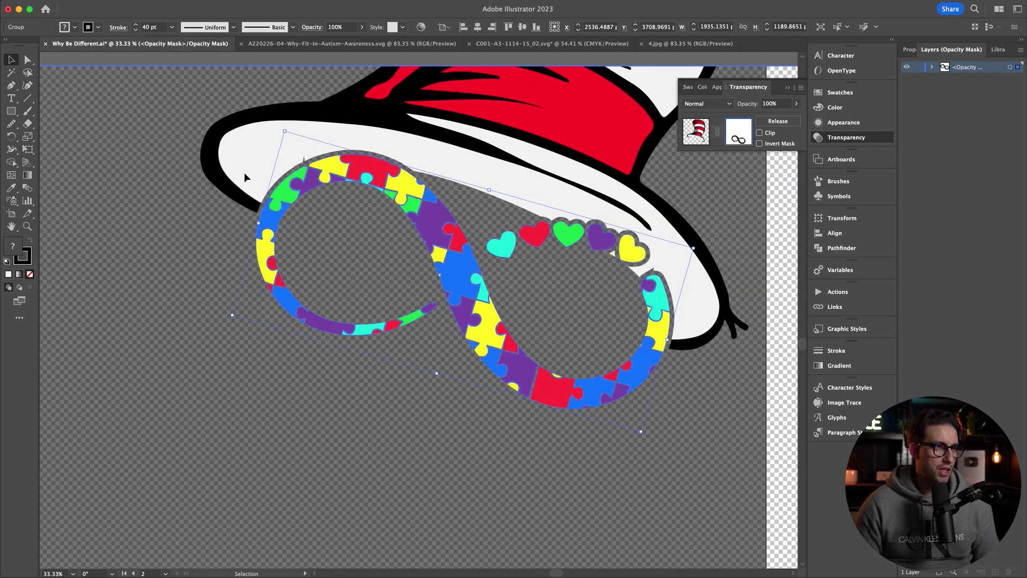
{"action": "left_click", "coordinate": [118, 27]}
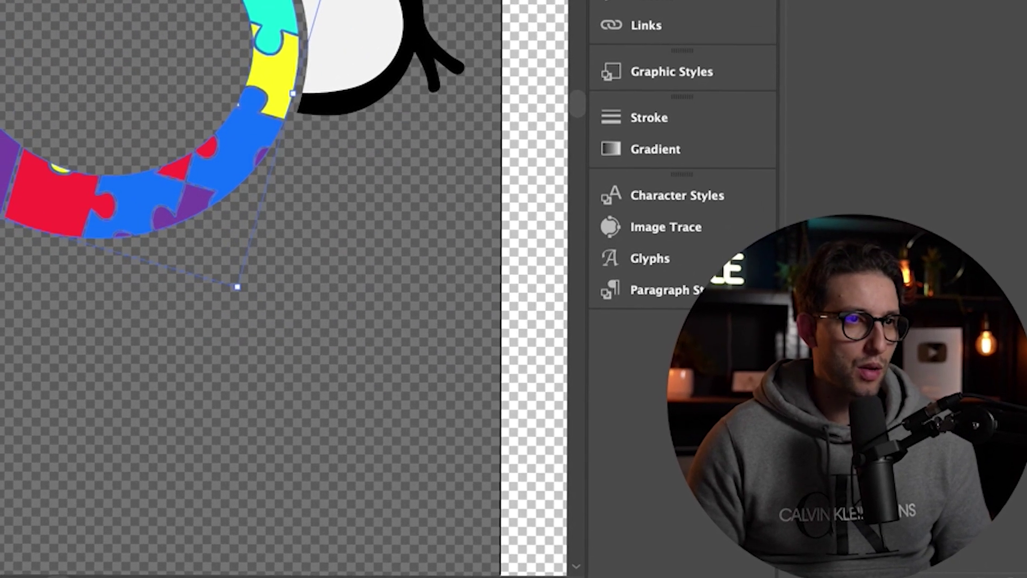
{"action": "key", "text": "super+shift+a"}
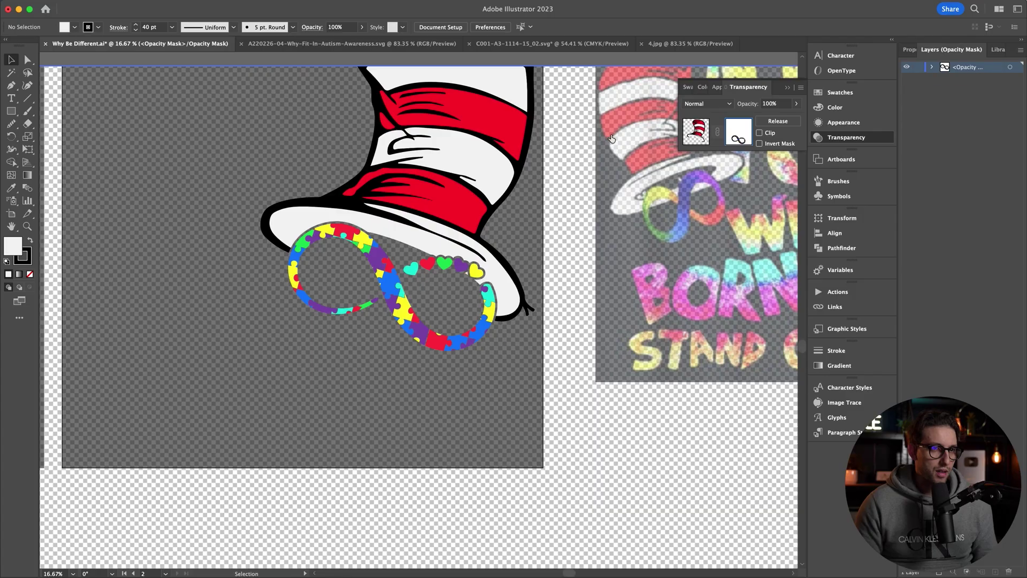
Finish editing the hat's opacity mask and exit the group's isolation to return to the full artwork
{"action": "left_click", "coordinate": [696, 131]}
{"action": "double_click", "coordinate": [206, 227]}
{"action": "scroll", "coordinate": [383, 282], "scroll_direction": "down", "scroll_amount": 1}
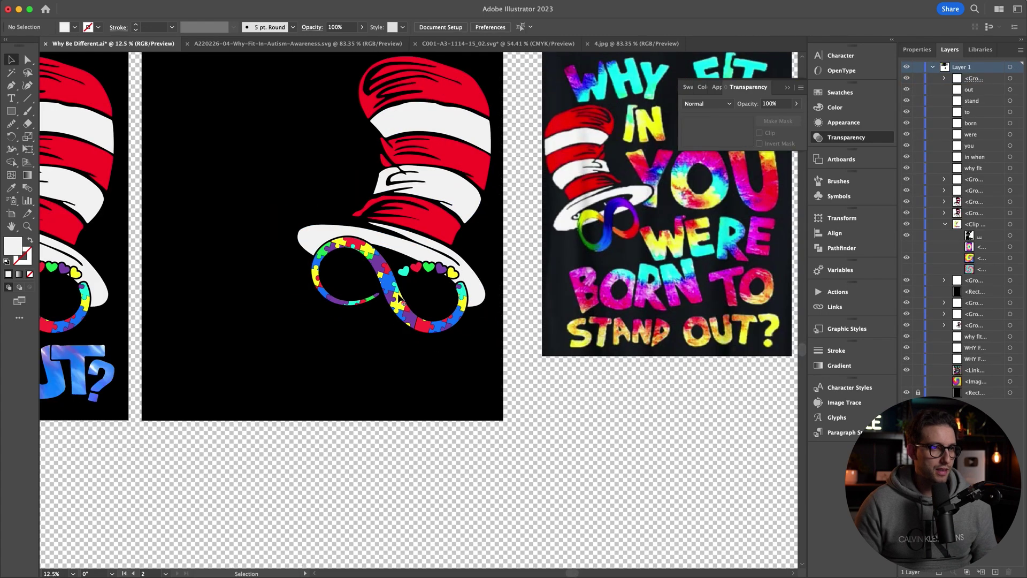
Move the WHY FIT text upward on the second artboard and add separate "in" and "when" text objects beneath it
{"action": "scroll", "coordinate": [397, 295], "scroll_direction": "up", "scroll_amount": 2}
{"action": "scroll", "coordinate": [398, 293], "scroll_direction": "left", "scroll_amount": 1}
{"action": "scroll", "coordinate": [399, 296], "scroll_direction": "left", "scroll_amount": 5}
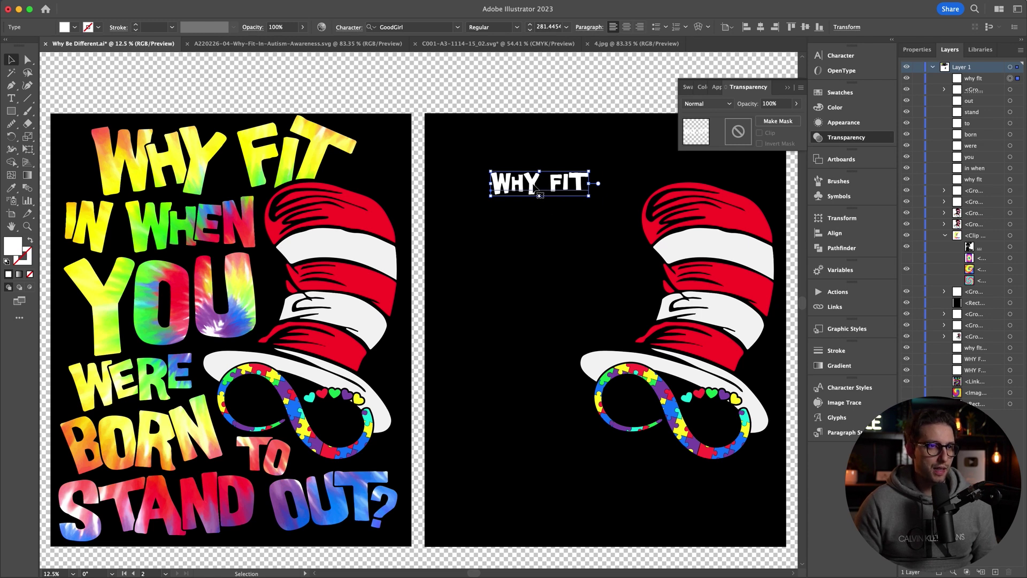
{"action": "left_click_drag", "start_coordinate": [537, 188], "coordinate": [541, 166]}
{"action": "key", "text": "t"}
{"action": "left_click", "coordinate": [479, 247]}
{"action": "type", "text": "in"}
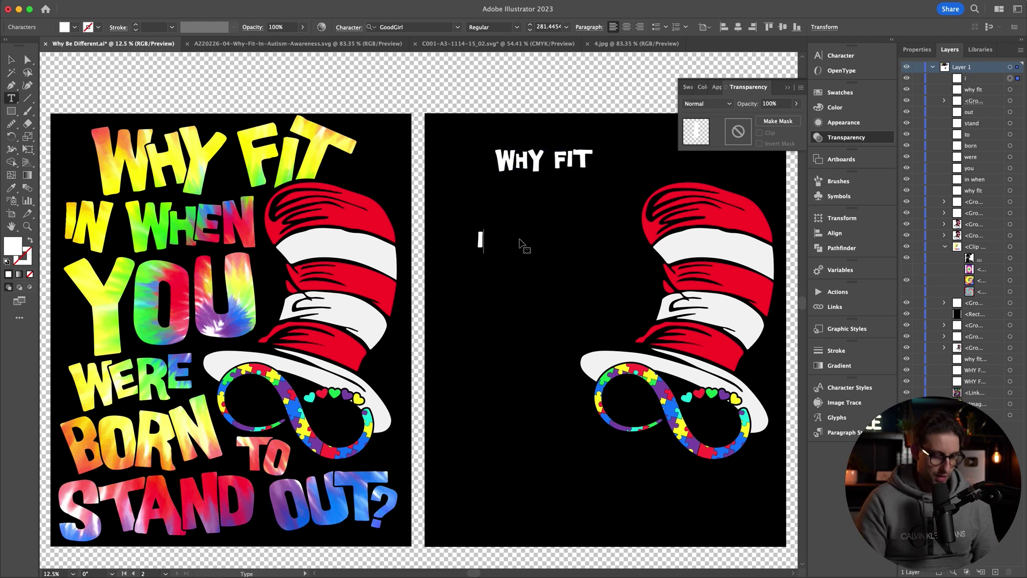
{"action": "key", "text": "Escape"}
{"action": "left_click_drag", "start_coordinate": [487, 243], "coordinate": [558, 244], "text": "alt"}
{"action": "double_click", "coordinate": [558, 244]}
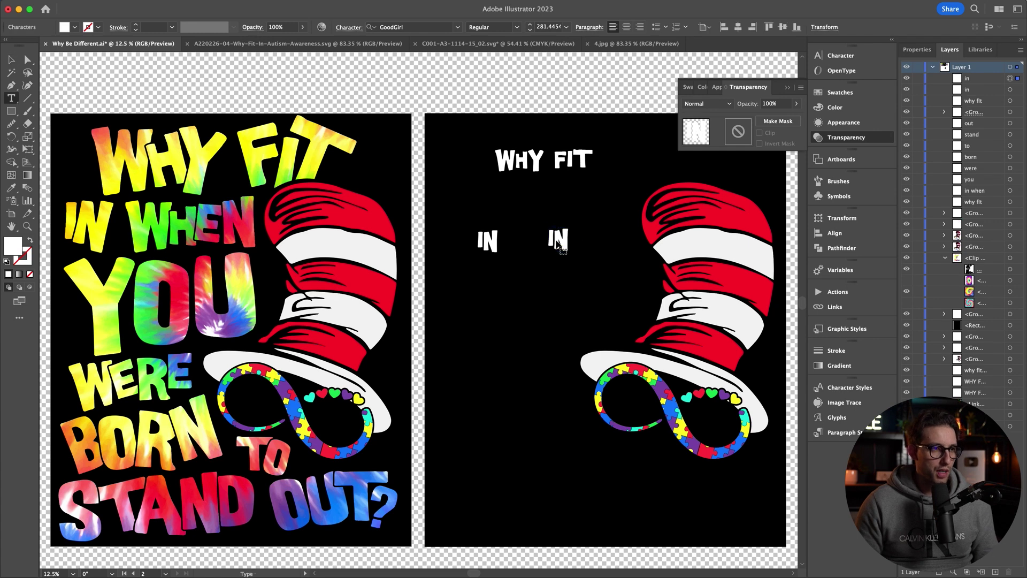
Duplicate the text down the second artboard to make separate objects reading "you", "where", "born", "to", "stand", "out" and "?"
{"action": "left_click_drag", "start_coordinate": [487, 244], "coordinate": [487, 315], "text": "alt"}
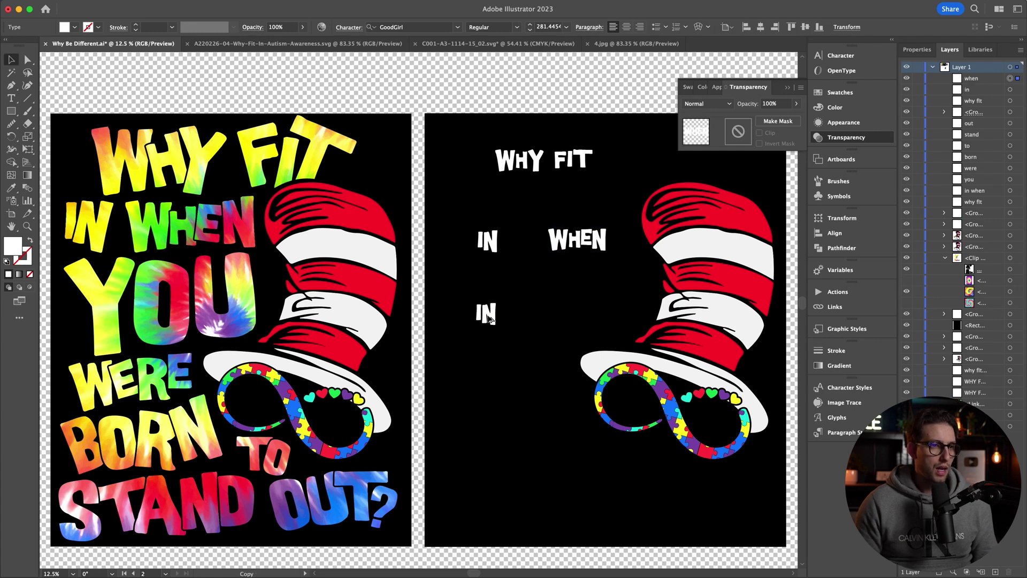
{"action": "double_click", "coordinate": [488, 315]}
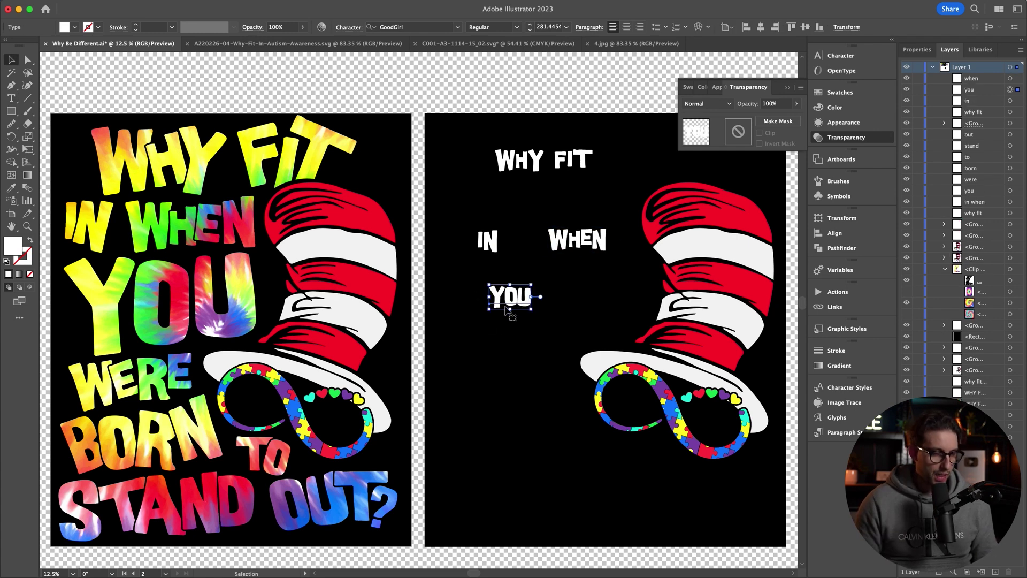
{"action": "left_click_drag", "start_coordinate": [515, 301], "coordinate": [514, 354], "text": "alt"}
{"action": "double_click", "coordinate": [514, 356]}
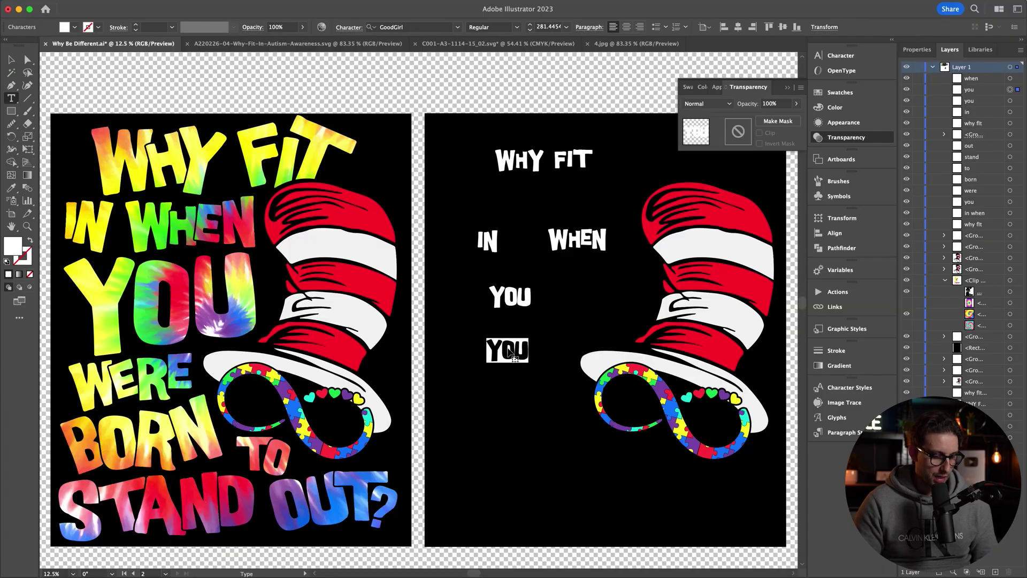
{"action": "type", "text": "where"}
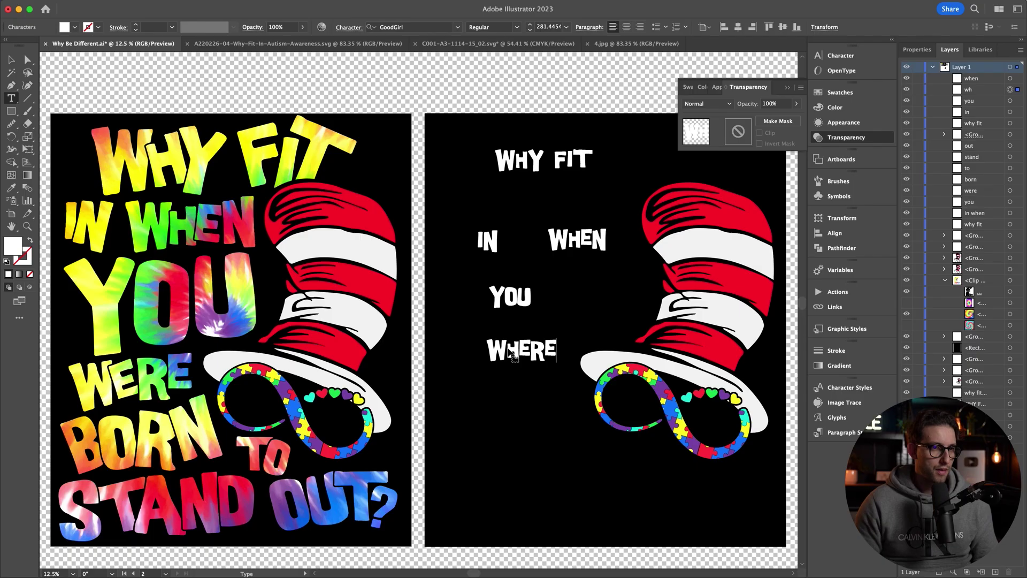
{"action": "key", "text": "Escape"}
{"action": "left_click_drag", "start_coordinate": [513, 351], "coordinate": [513, 404], "text": "alt"}
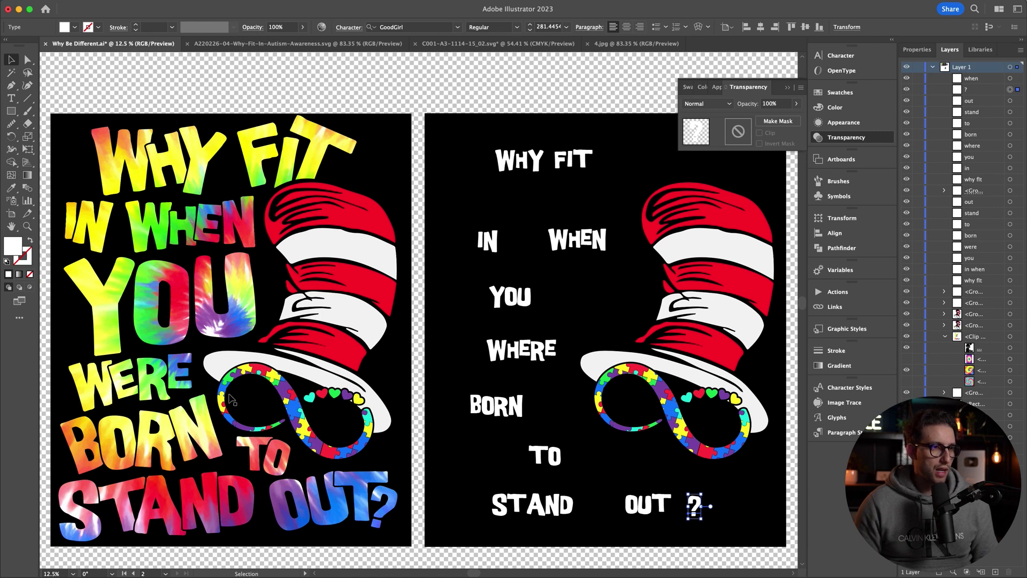
{"action": "key", "text": "super+shift+a"}
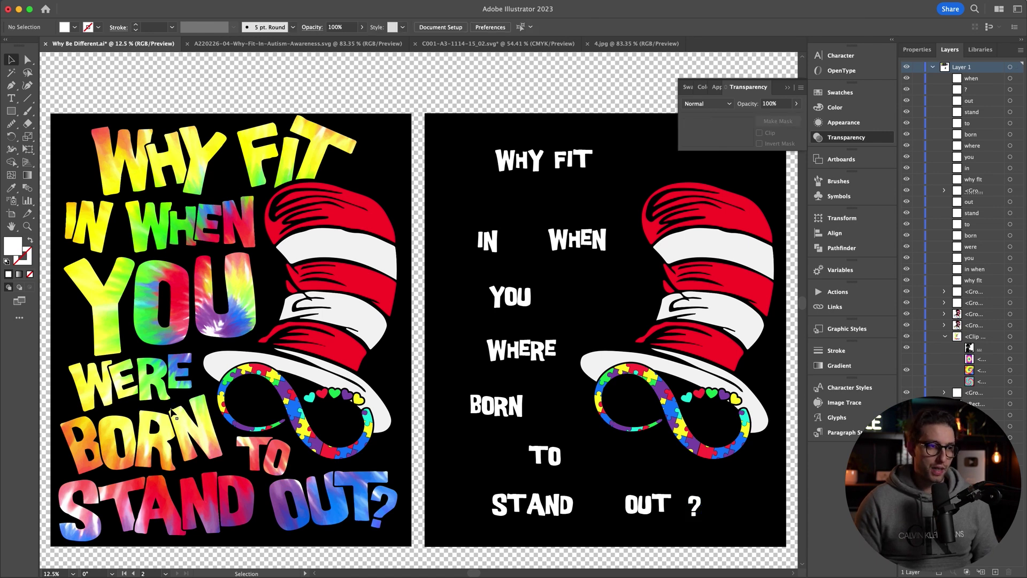
Shift WHY FIT slightly and convert all the white text objects on the second artboard to outlines
{"action": "scroll", "coordinate": [127, 174], "scroll_direction": "up", "scroll_amount": 2}
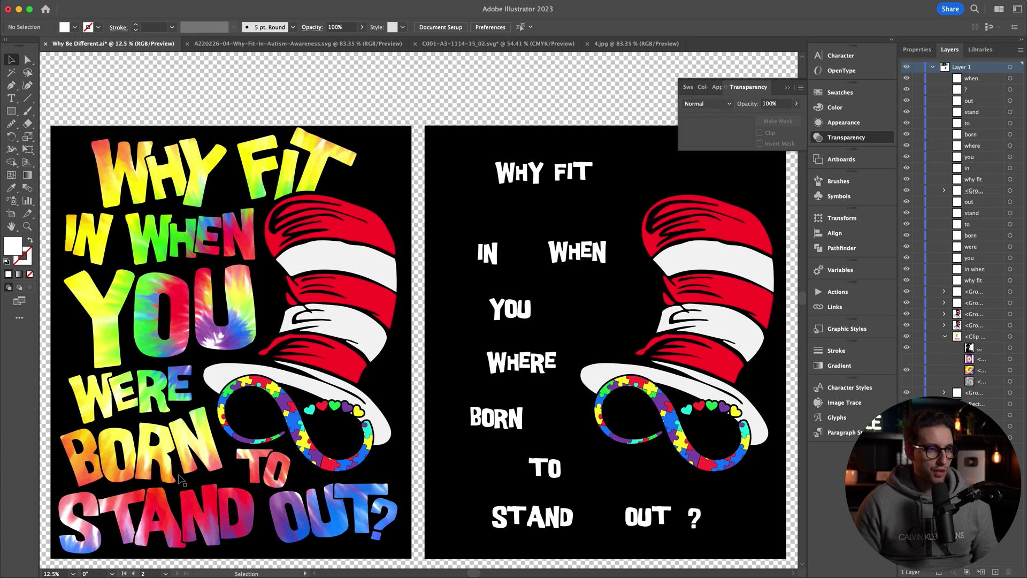
{"action": "left_click_drag", "start_coordinate": [554, 181], "coordinate": [544, 189]}
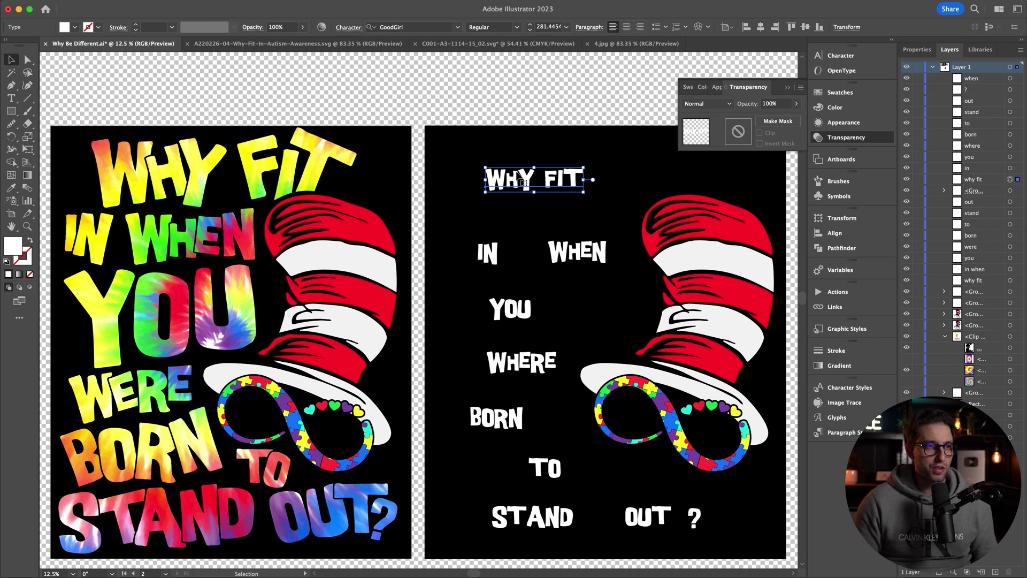
{"action": "left_click_drag", "start_coordinate": [460, 163], "coordinate": [557, 534]}
{"action": "left_click_drag", "start_coordinate": [657, 553], "coordinate": [691, 516]}
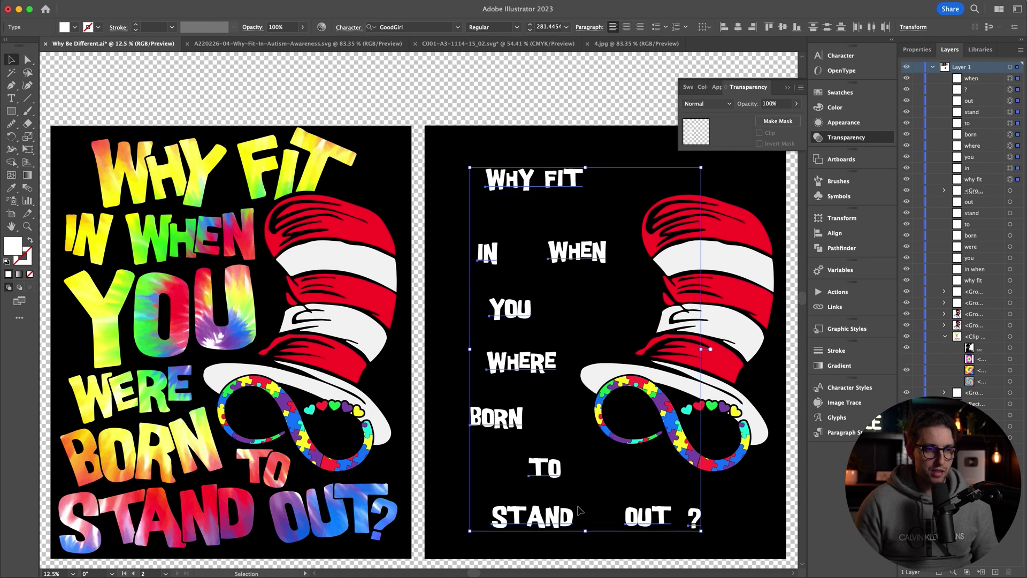
{"action": "key", "text": "super+shift+a"}
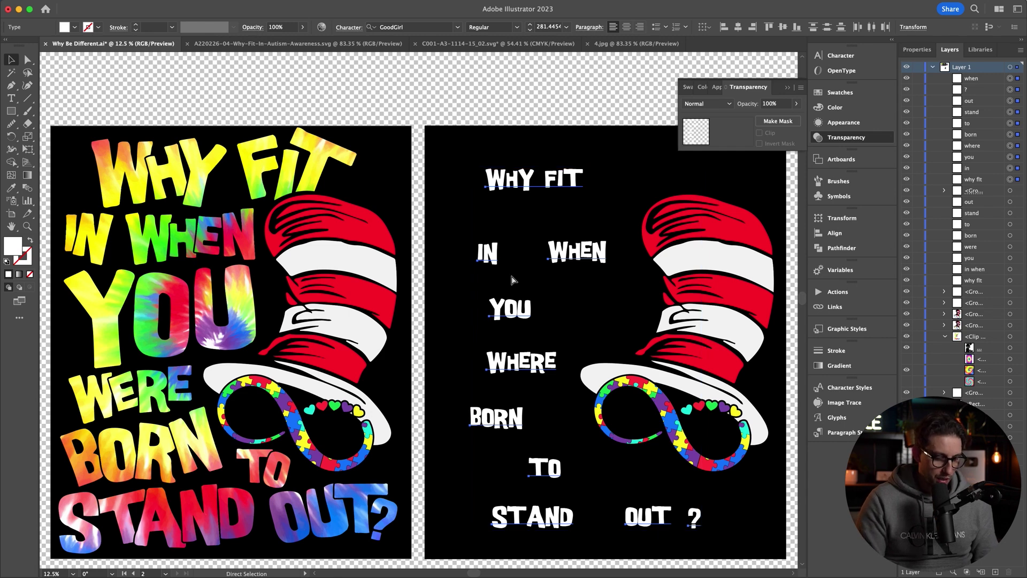
{"action": "key", "text": "shift+super+o"}
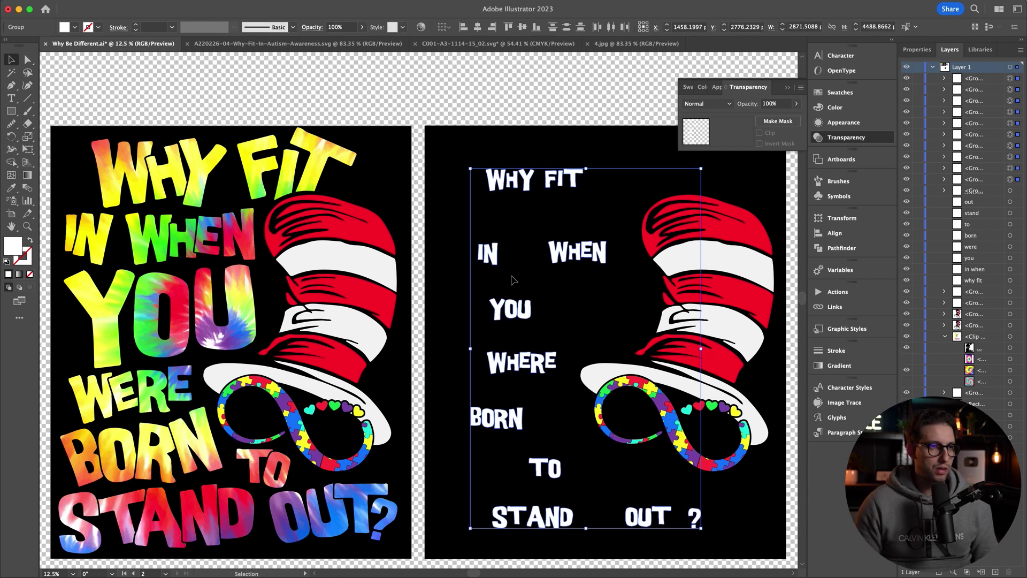
Enlarge WHY FIT across the second artboard's upper area, and tighten the letters of WHY with the Y tilted against the H
{"action": "left_click", "coordinate": [584, 184]}
{"action": "left_click_drag", "start_coordinate": [583, 184], "coordinate": [767, 180]}
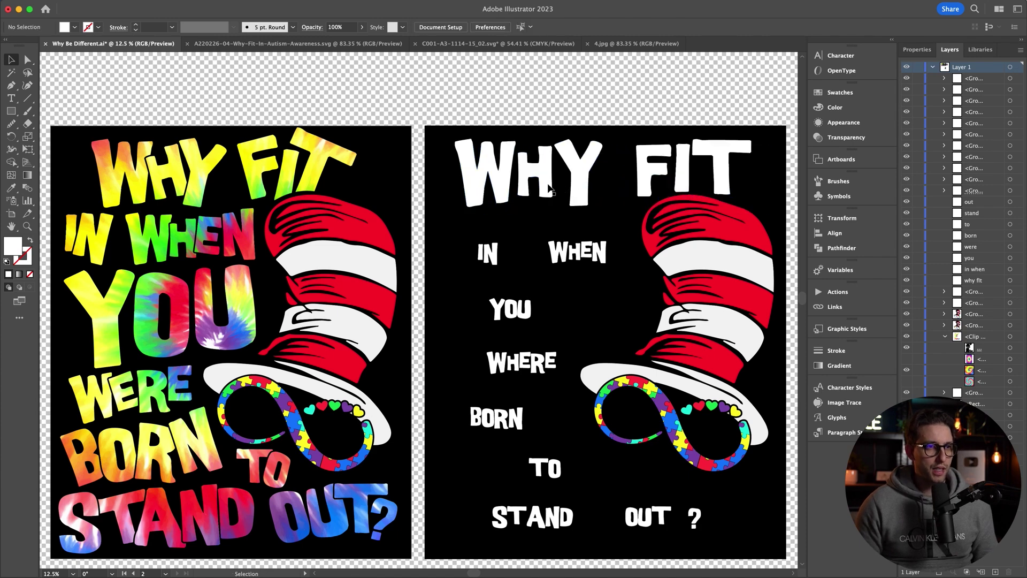
{"action": "double_click", "coordinate": [547, 187]}
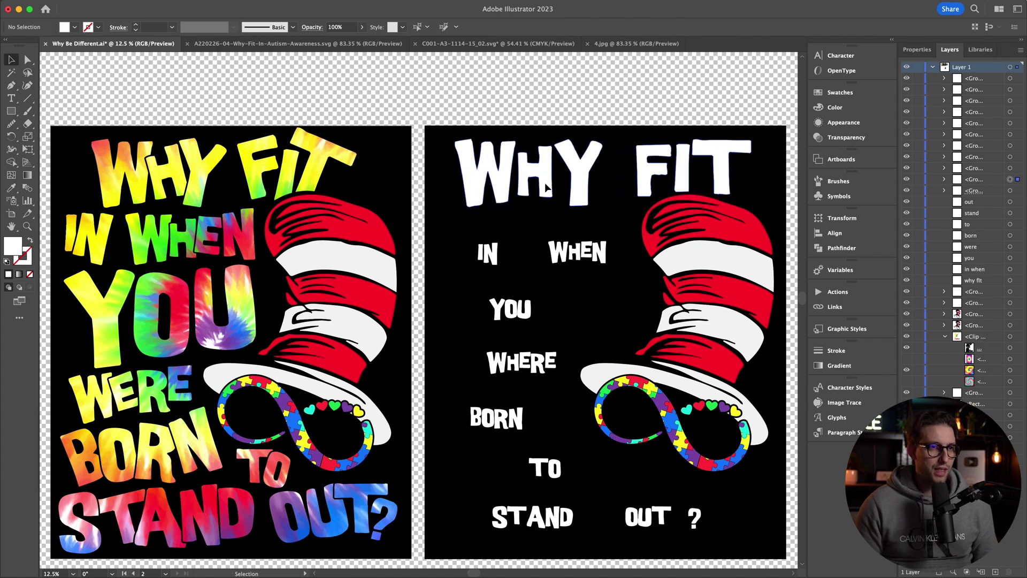
{"action": "left_click", "coordinate": [547, 199]}
{"action": "left_click_drag", "start_coordinate": [547, 199], "coordinate": [542, 178]}
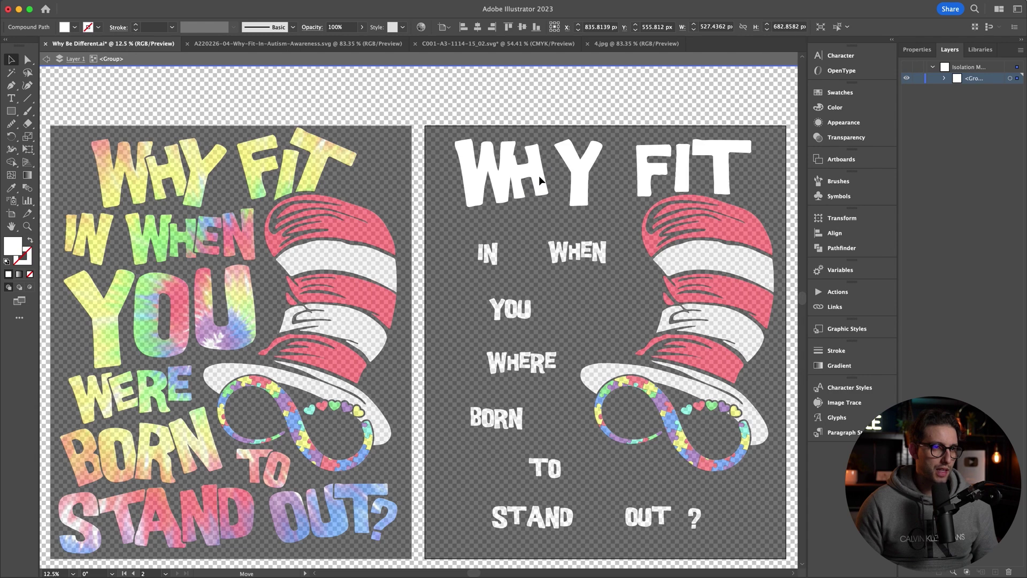
{"action": "left_click", "coordinate": [583, 175]}
{"action": "left_click_drag", "start_coordinate": [608, 212], "coordinate": [562, 189]}
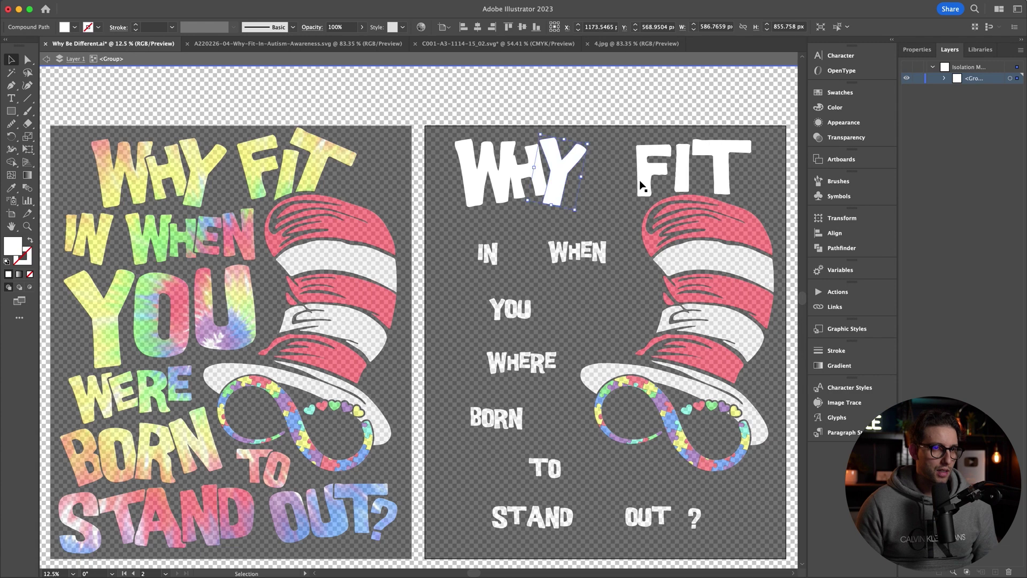
Tilt and reposition the F and T of FIT into a staggered arrangement above the hat, and exit the group's isolation
{"action": "left_click", "coordinate": [646, 177]}
{"action": "left_click_drag", "start_coordinate": [675, 201], "coordinate": [713, 160]}
{"action": "left_click_drag", "start_coordinate": [745, 193], "coordinate": [740, 203]}
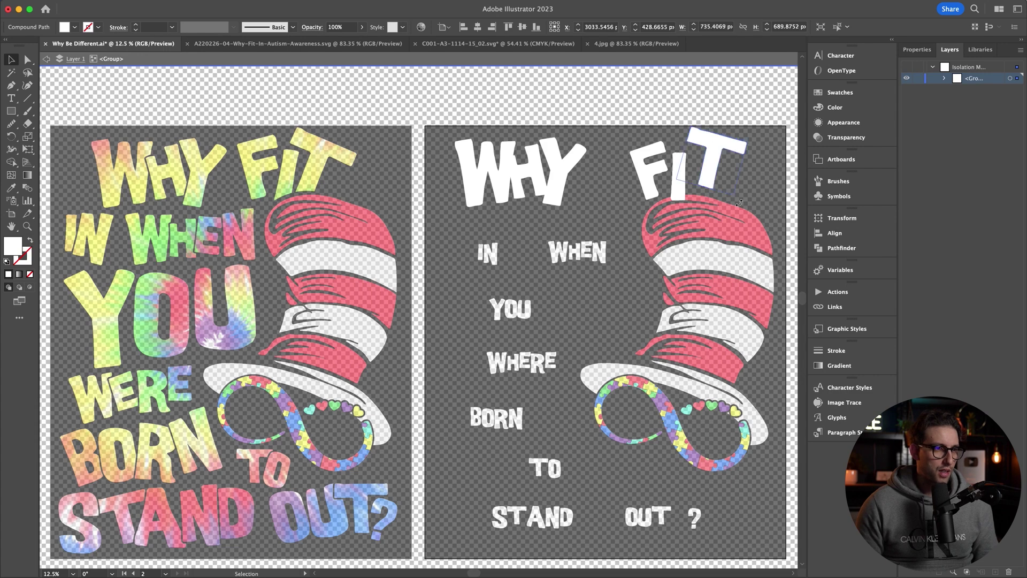
{"action": "left_click_drag", "start_coordinate": [716, 156], "coordinate": [710, 160]}
{"action": "double_click", "coordinate": [637, 239]}
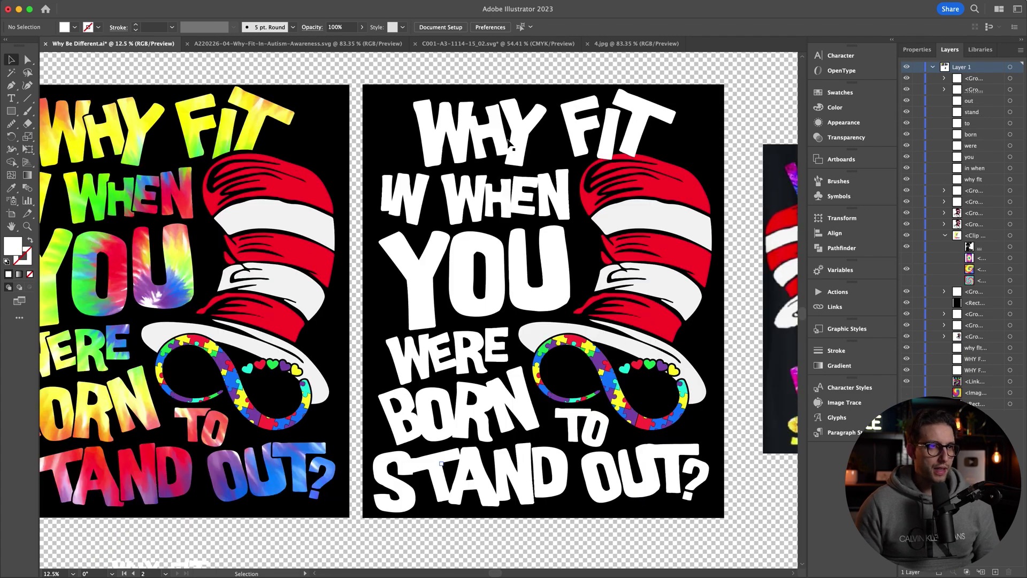
Add an opacity mask to the white lettering group, turn off Clip and enter the mask for editing
{"action": "left_click", "coordinate": [483, 195]}
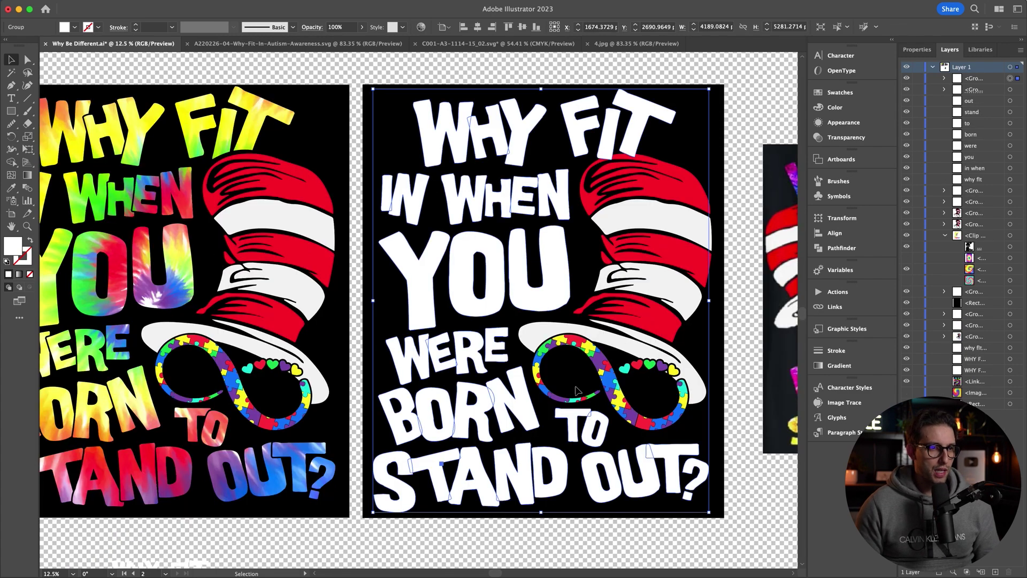
{"action": "key", "text": "super+shift+a"}
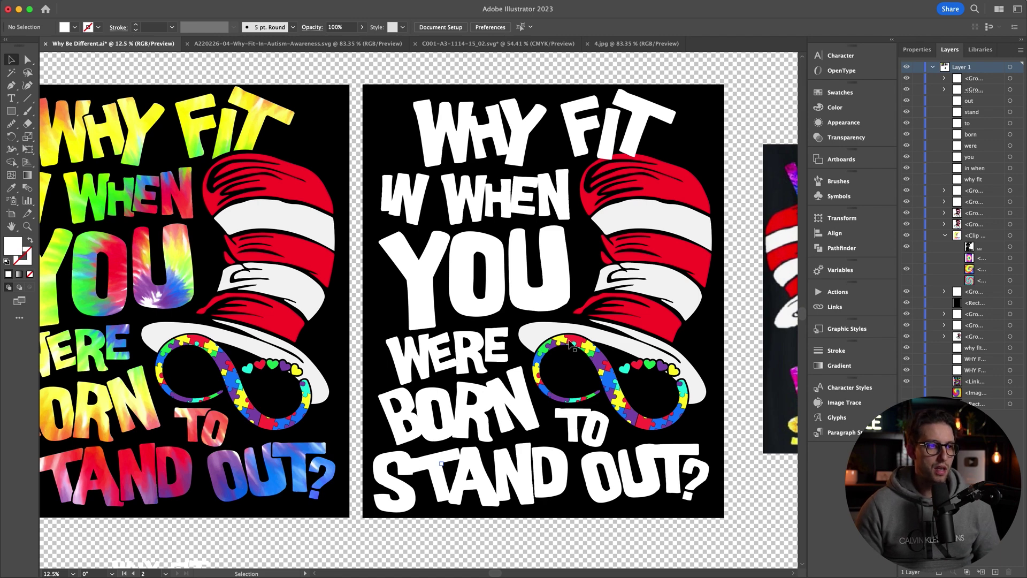
{"action": "scroll", "coordinate": [569, 341], "scroll_direction": "right", "scroll_amount": 1}
{"action": "left_click", "coordinate": [520, 289]}
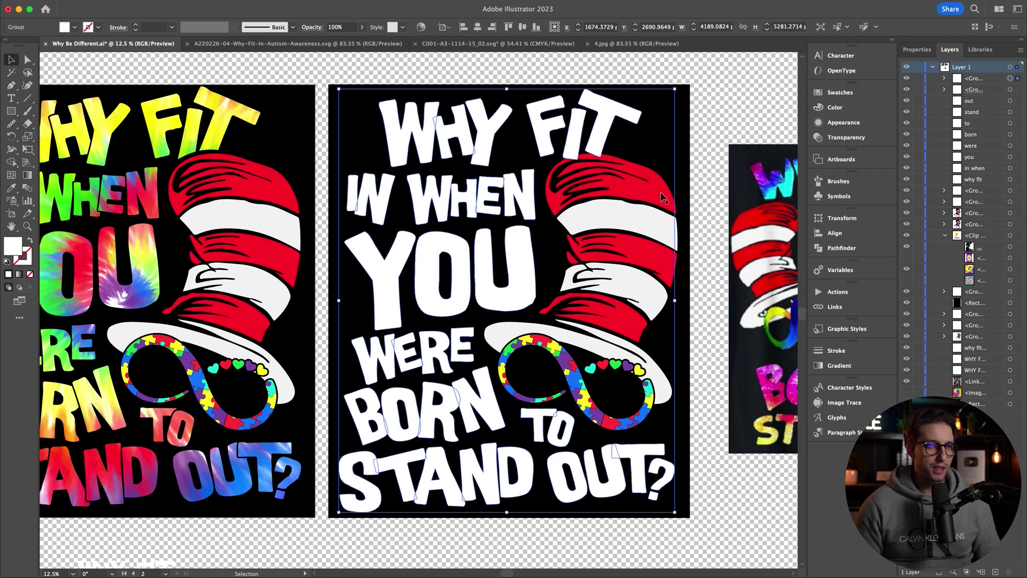
{"action": "left_click", "coordinate": [846, 137]}
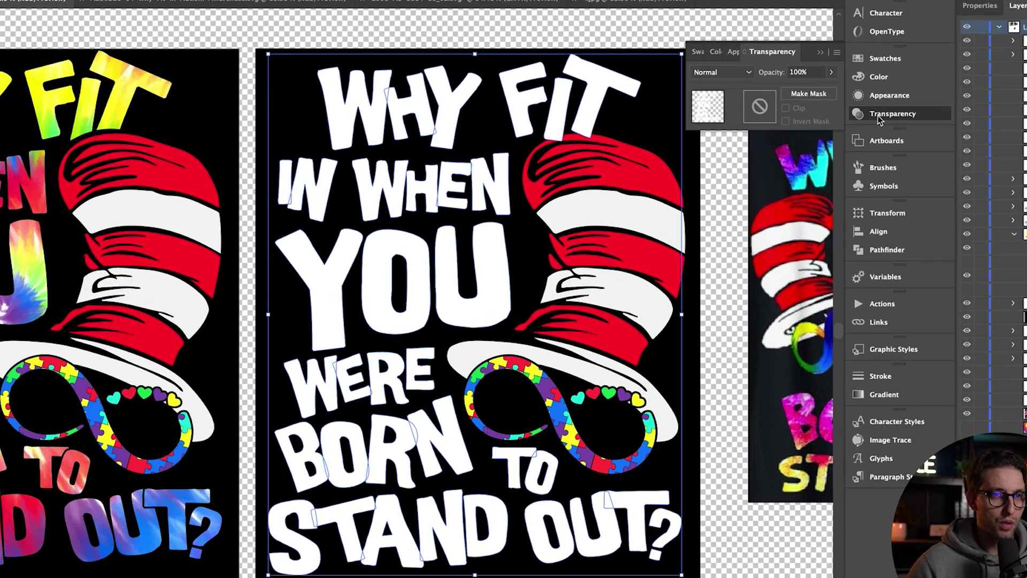
{"action": "left_click", "coordinate": [878, 115]}
{"action": "left_click", "coordinate": [875, 116]}
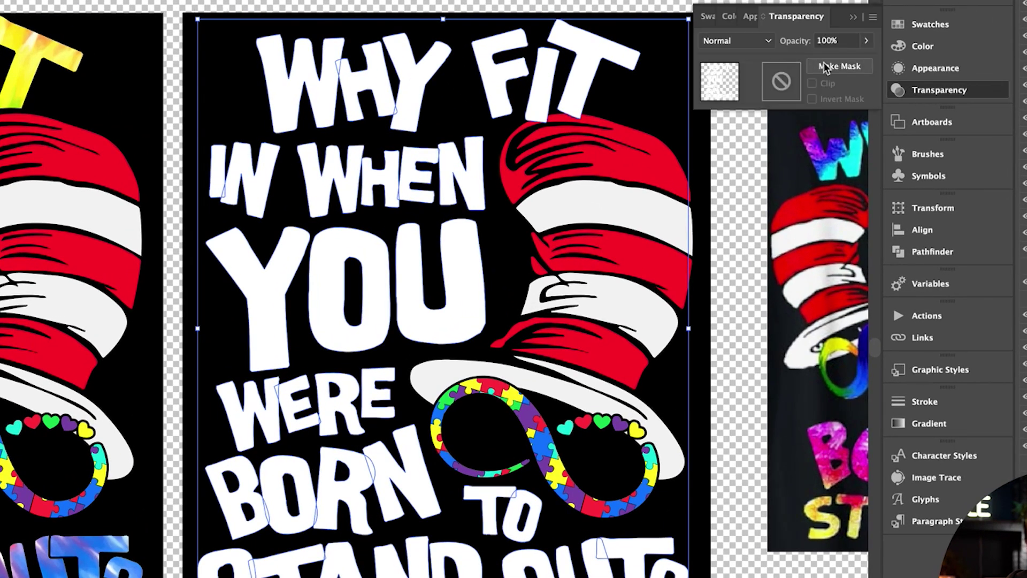
{"action": "left_click", "coordinate": [809, 93]}
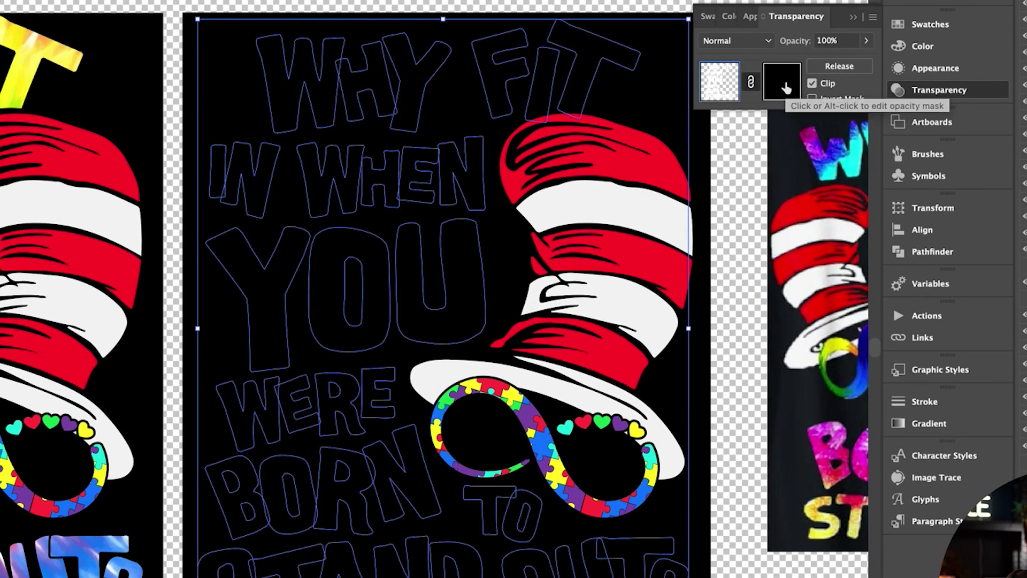
{"action": "left_click", "coordinate": [786, 89]}
{"action": "left_click", "coordinate": [812, 84]}
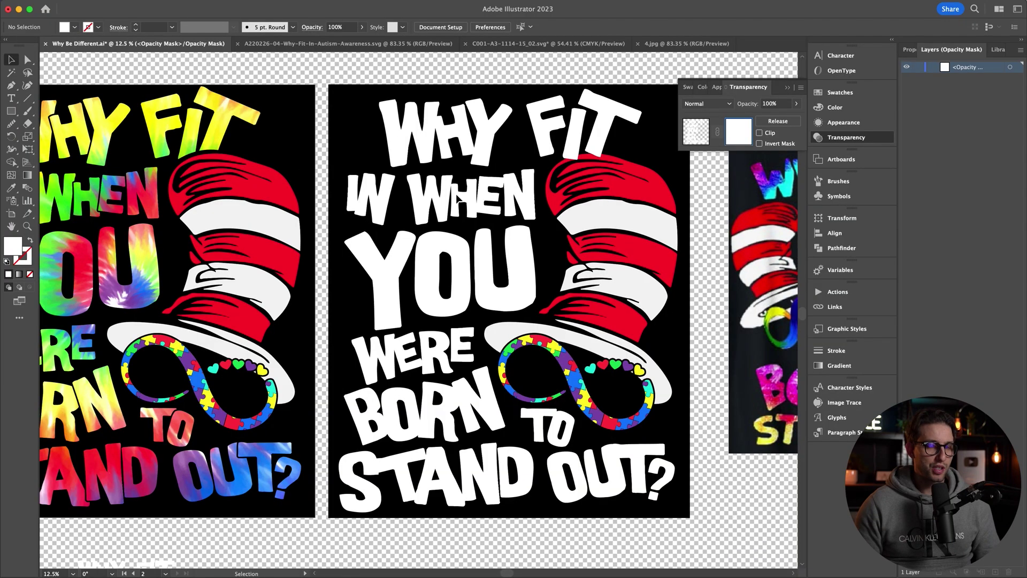
Paste the lettering copy in place inside the opacity mask and give it a 20 pt black stroke
{"action": "key", "text": "v"}
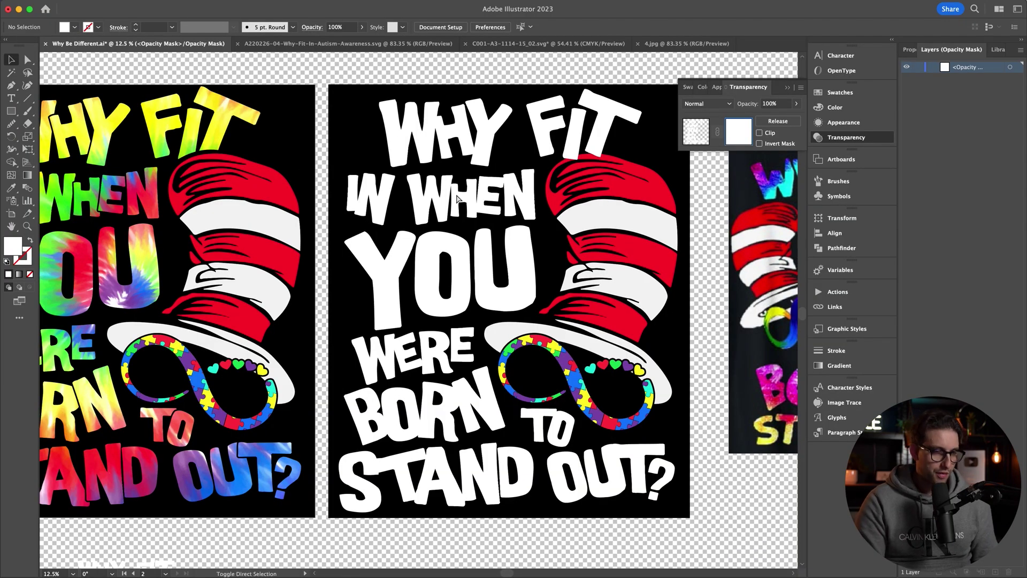
{"action": "left_click", "coordinate": [471, 234]}
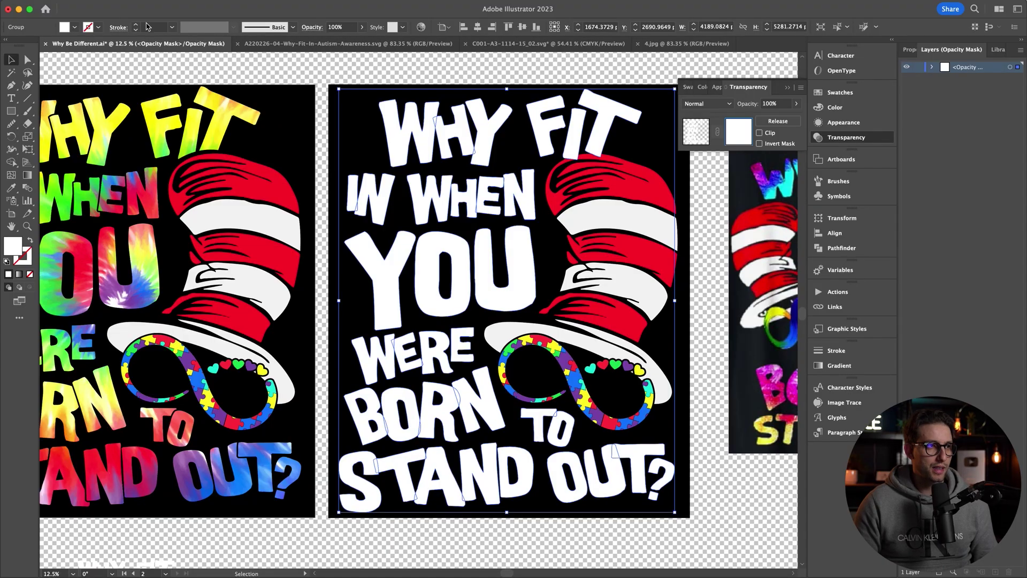
{"action": "left_click", "coordinate": [158, 28]}
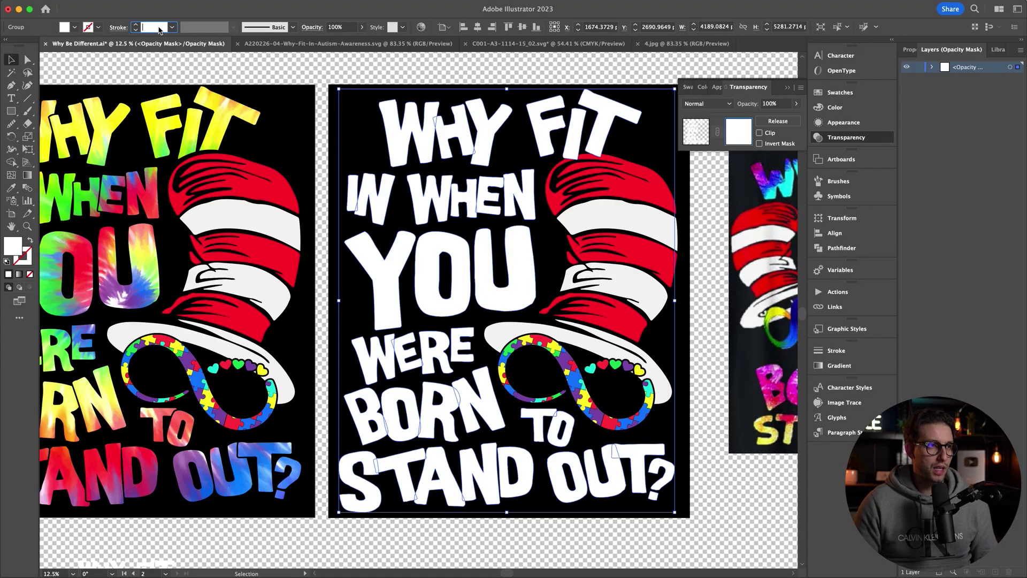
{"action": "type", "text": "20"}
{"action": "key", "text": "Return"}
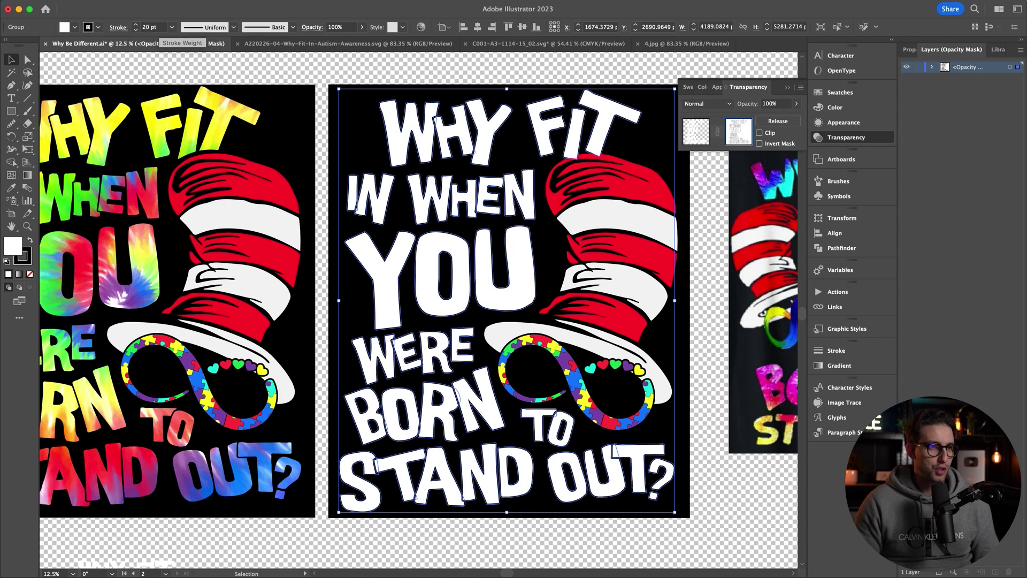
Align the mask lettering's stroke to the outside with round corner joins, and exit opacity mask editing
{"action": "left_click", "coordinate": [549, 230]}
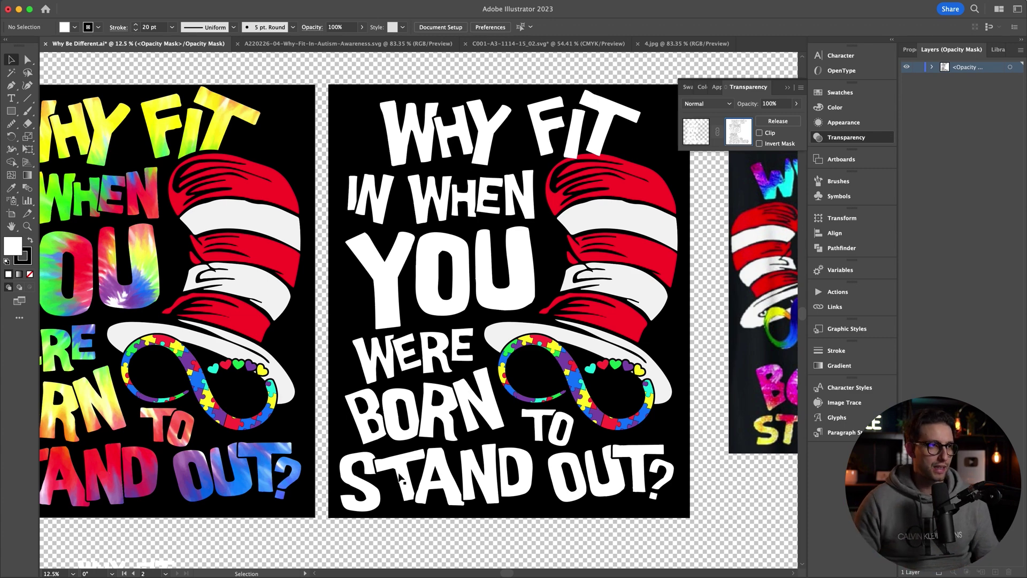
{"action": "left_click", "coordinate": [118, 28]}
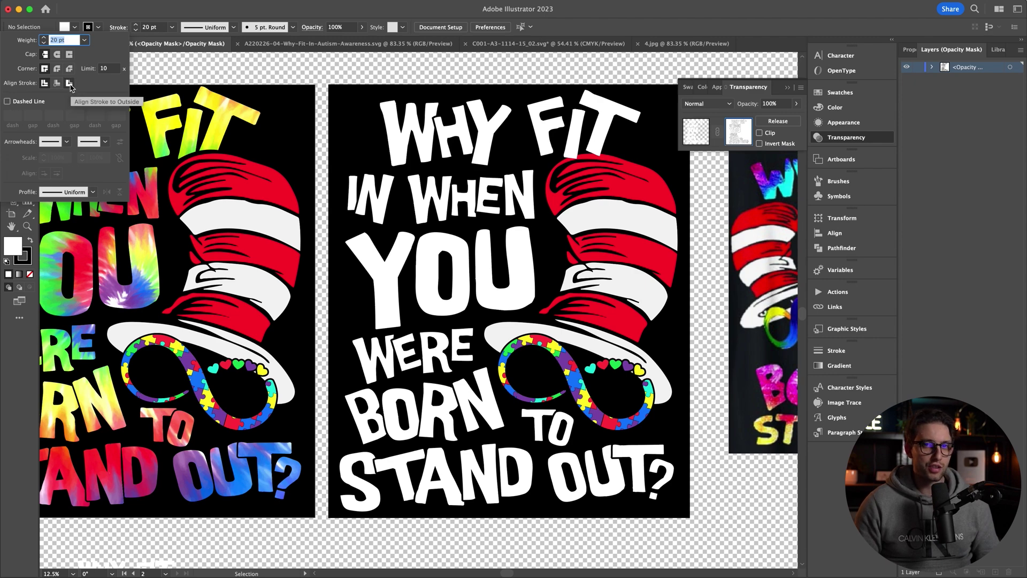
{"action": "left_click", "coordinate": [435, 326]}
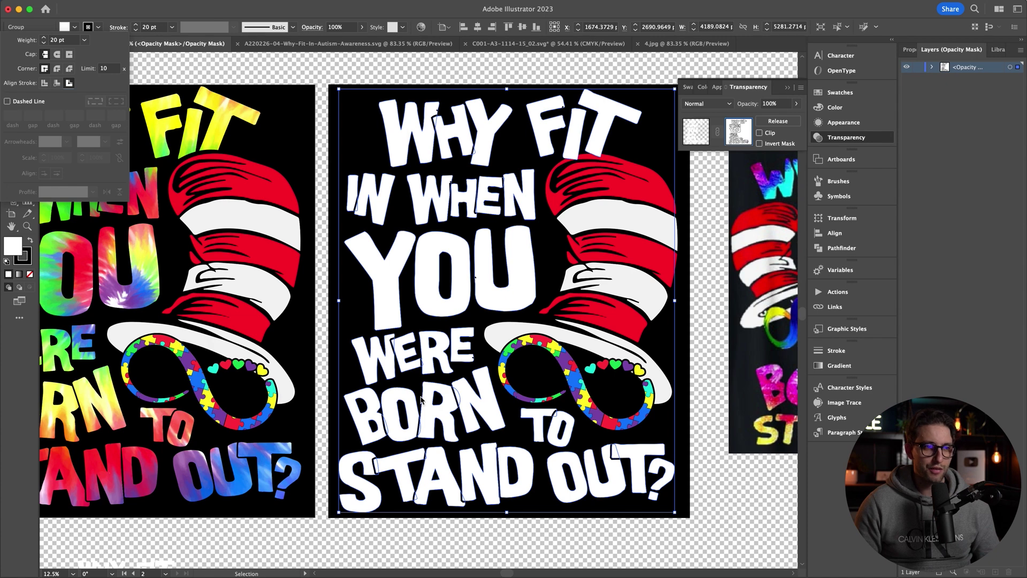
{"action": "left_click", "coordinate": [56, 70]}
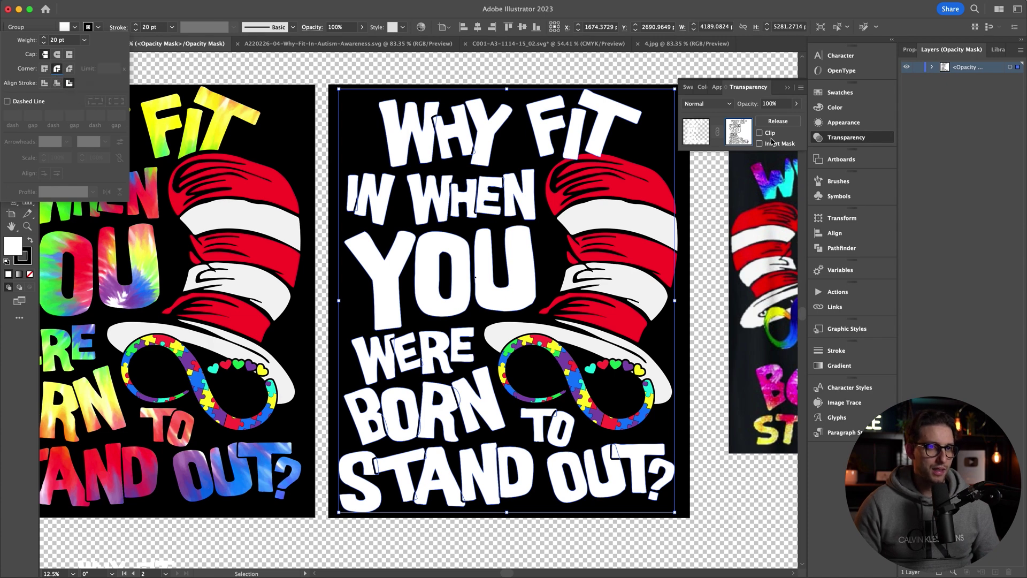
{"action": "left_click", "coordinate": [696, 132]}
Move the hat and infinity group above the lettering to the top of Layer 1 and deselect it
{"action": "left_click", "coordinate": [716, 205]}
{"action": "left_click", "coordinate": [612, 220]}
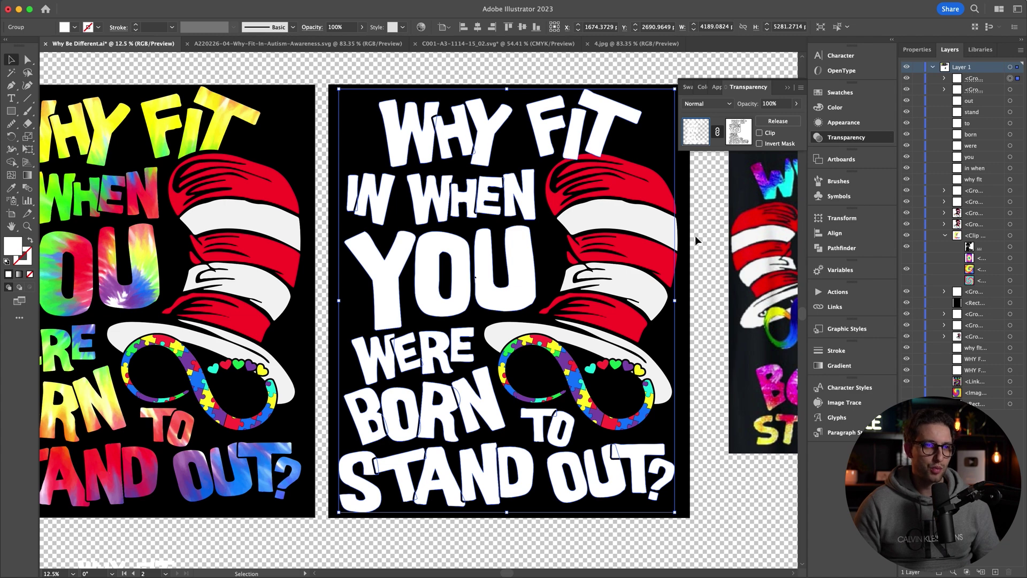
{"action": "left_click", "coordinate": [640, 220]}
{"action": "left_click_drag", "start_coordinate": [979, 213], "coordinate": [974, 81]}
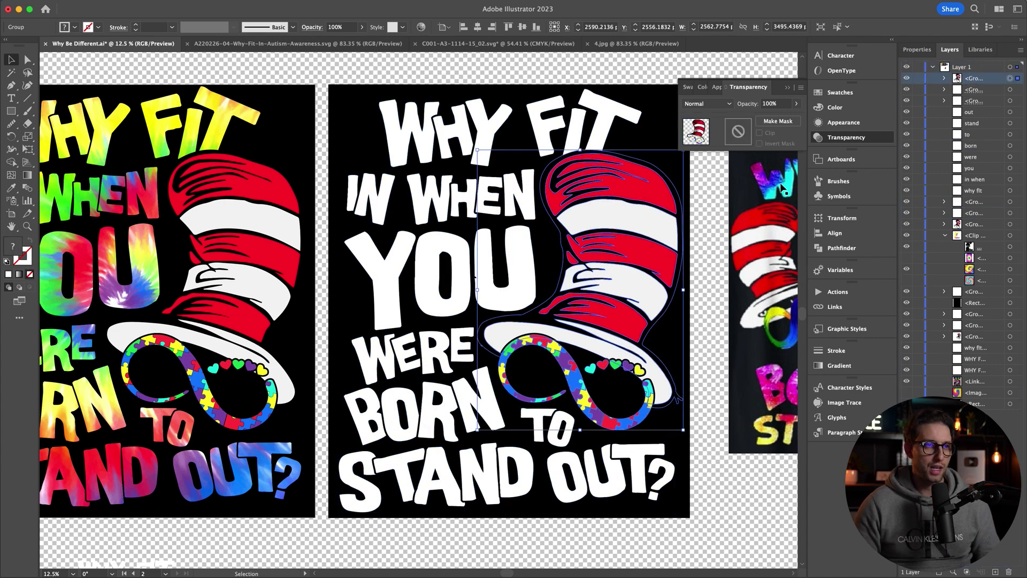
{"action": "left_click", "coordinate": [711, 206]}
{"action": "scroll", "coordinate": [559, 210], "scroll_direction": "right", "scroll_amount": 1}
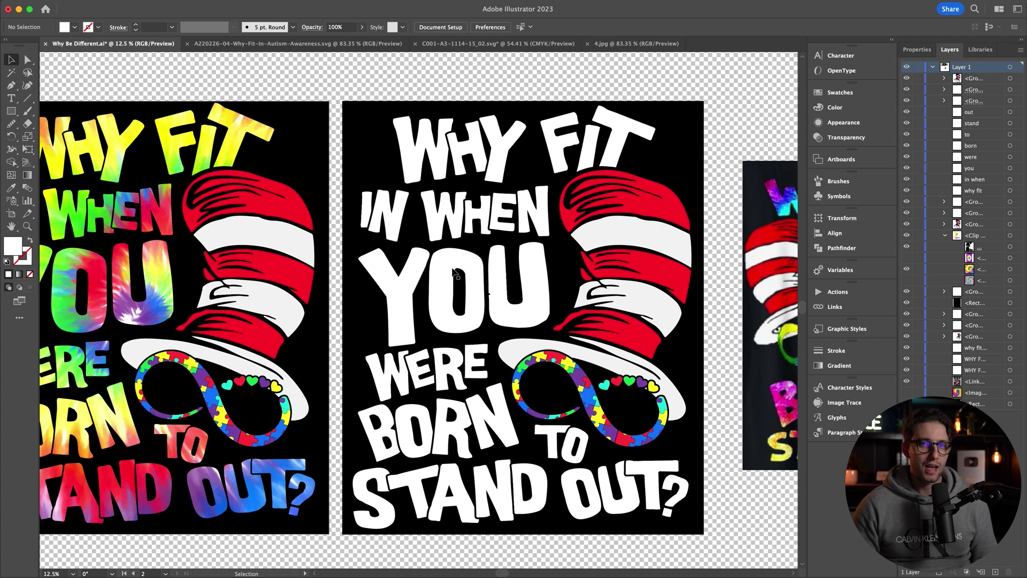
Flatten the transparency of the masked lettering group on the second artboard and split it with Pathfinder Divide
{"action": "left_click", "coordinate": [499, 268]}
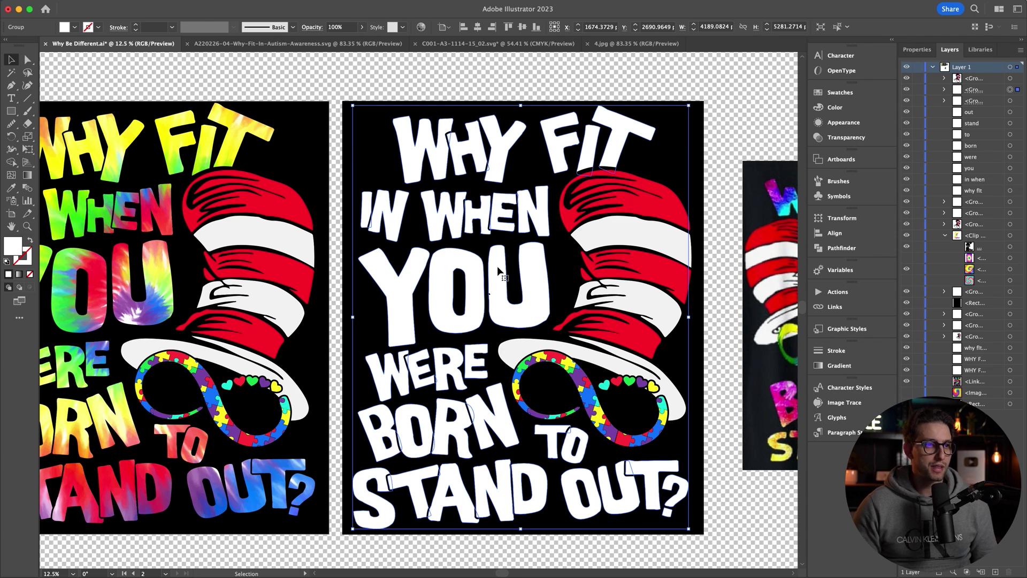
{"action": "left_click", "coordinate": [126, 1]}
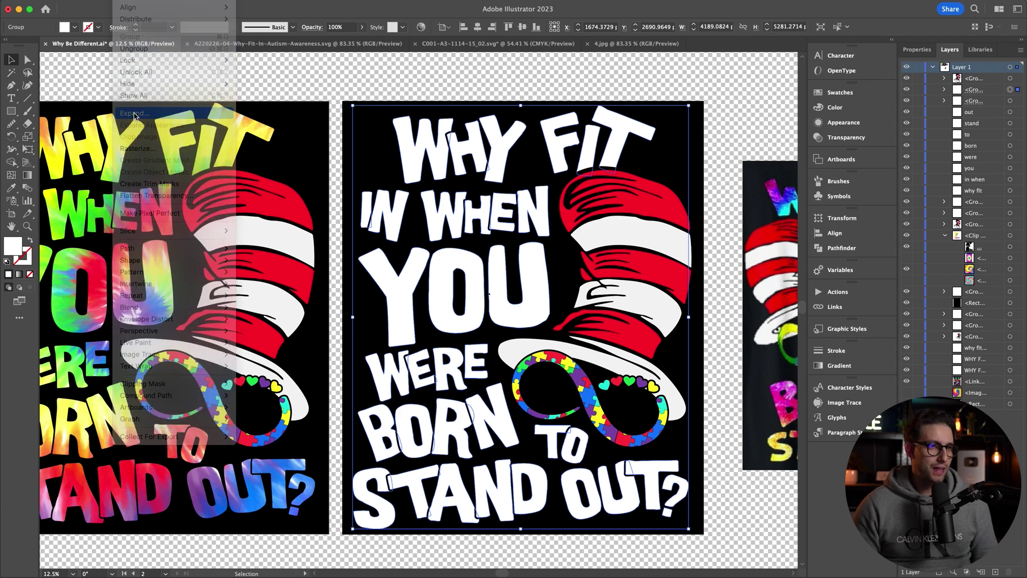
{"action": "left_click", "coordinate": [141, 195]}
{"action": "left_click", "coordinate": [725, 426]}
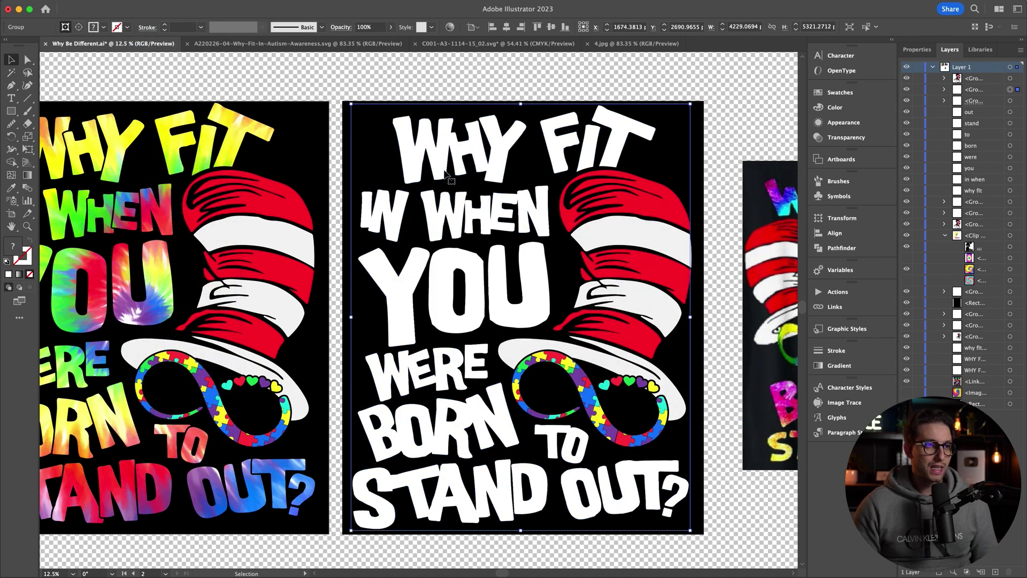
{"action": "left_click", "coordinate": [839, 250]}
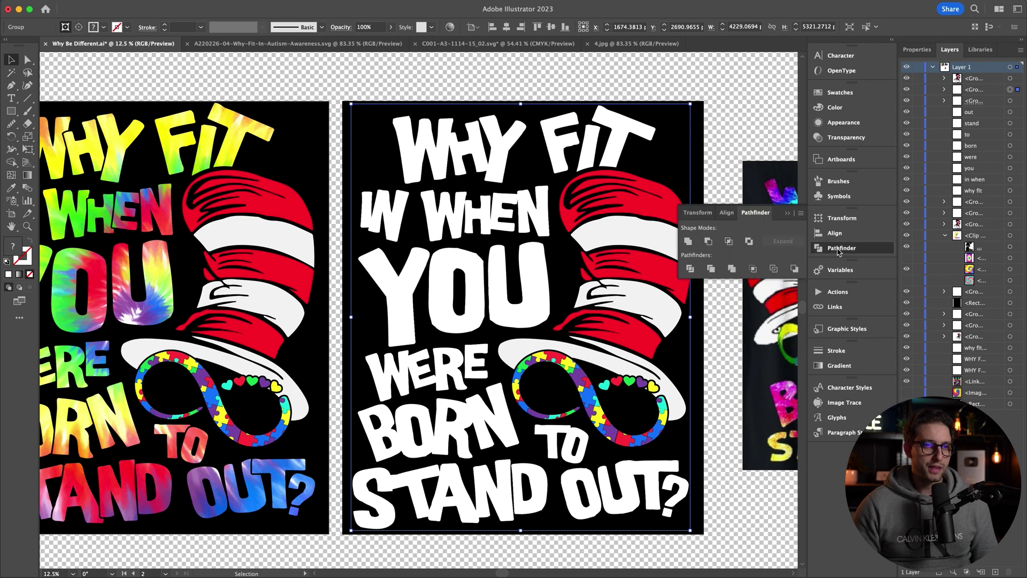
{"action": "left_click", "coordinate": [690, 269]}
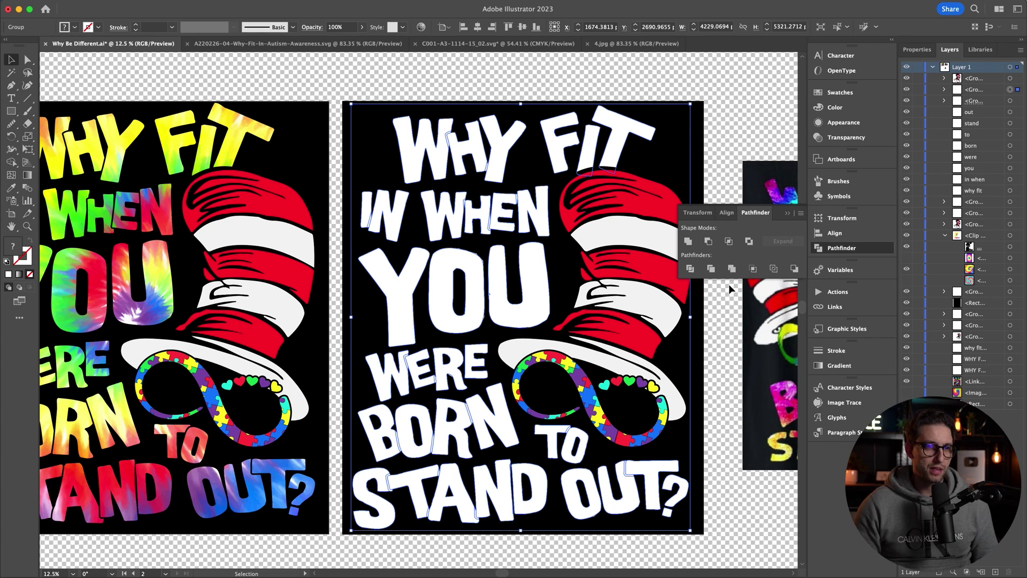
Delete the leftover overlap slivers between the letters of WHY to open the gaps around the H and Y
{"action": "left_click", "coordinate": [26, 60]}
{"action": "left_click", "coordinate": [486, 92]}
{"action": "scroll", "coordinate": [453, 142], "scroll_direction": "up", "scroll_amount": 4}
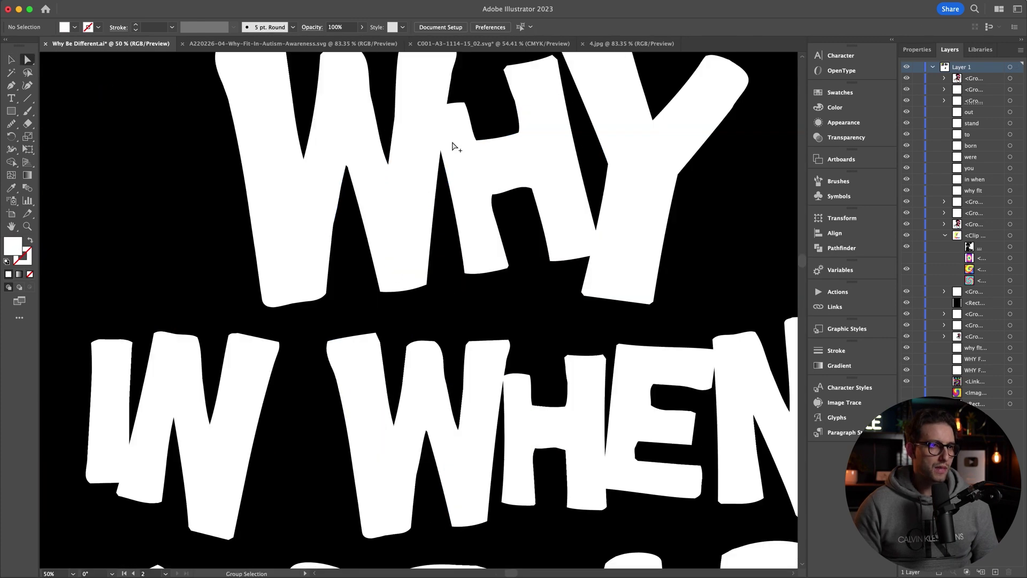
{"action": "left_click", "coordinate": [433, 121]}
{"action": "key", "text": "Delete"}
{"action": "key", "text": "Delete"}
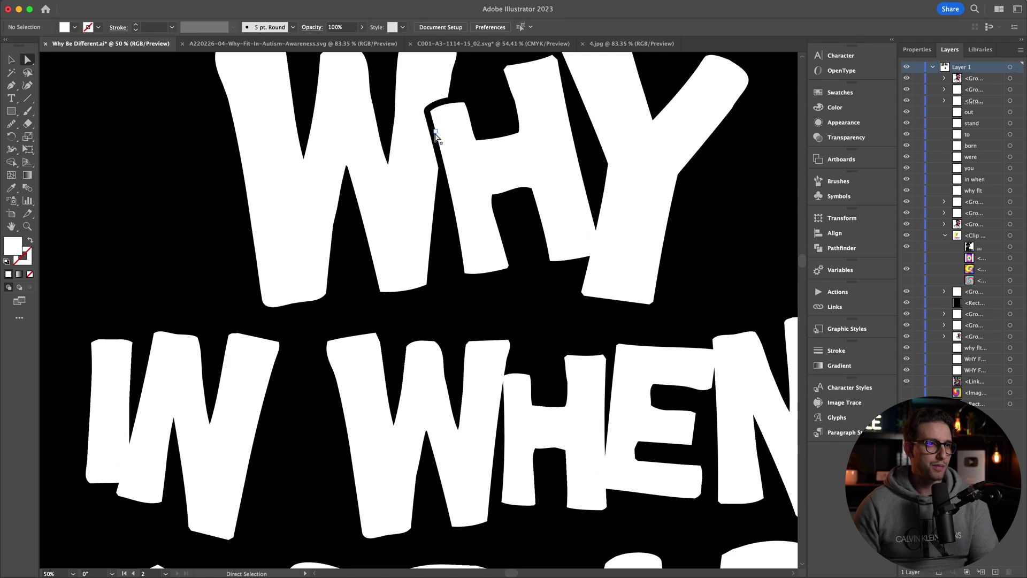
{"action": "scroll", "coordinate": [541, 282], "scroll_direction": "right", "scroll_amount": 3}
{"action": "left_click", "coordinate": [532, 252]}
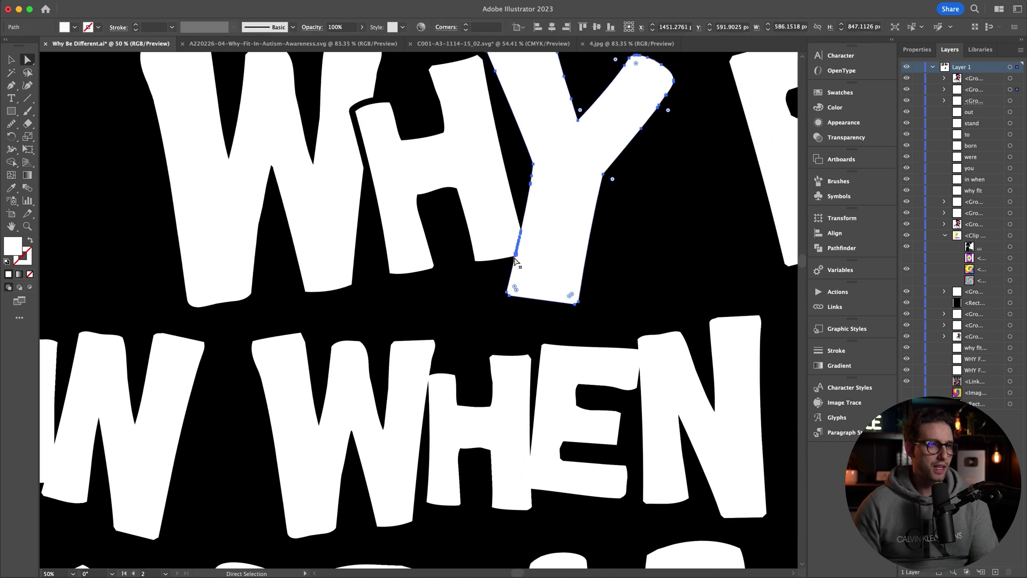
{"action": "left_click", "coordinate": [520, 236]}
Delete the leftover overlap slivers between the letters of IN and WHEN
{"action": "scroll", "coordinate": [284, 240], "scroll_direction": "down", "scroll_amount": 4}
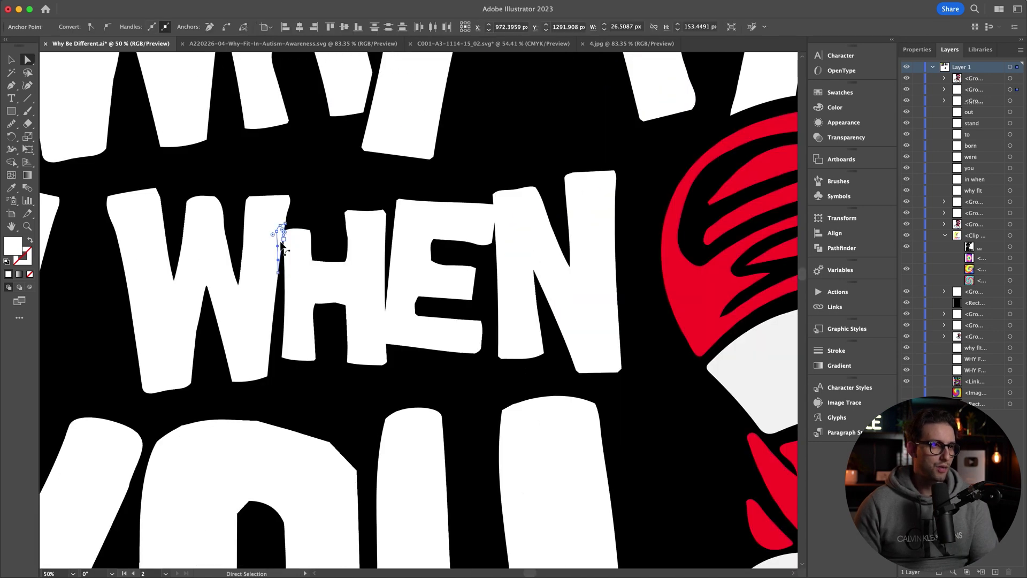
{"action": "scroll", "coordinate": [287, 236], "scroll_direction": "left", "scroll_amount": 5}
{"action": "left_click", "coordinate": [226, 327]}
{"action": "scroll", "coordinate": [223, 328], "scroll_direction": "right", "scroll_amount": 5}
{"action": "left_click", "coordinate": [536, 337]}
{"action": "key", "text": "Delete"}
Delete the leftover overlap slivers between the letters of WERE and the words below it
{"action": "scroll", "coordinate": [564, 332], "scroll_direction": "right", "scroll_amount": 1}
{"action": "scroll", "coordinate": [563, 332], "scroll_direction": "down", "scroll_amount": 9}
{"action": "scroll", "coordinate": [563, 332], "scroll_direction": "left", "scroll_amount": 3}
{"action": "left_click", "coordinate": [293, 348]}
{"action": "key", "text": "Delete"}
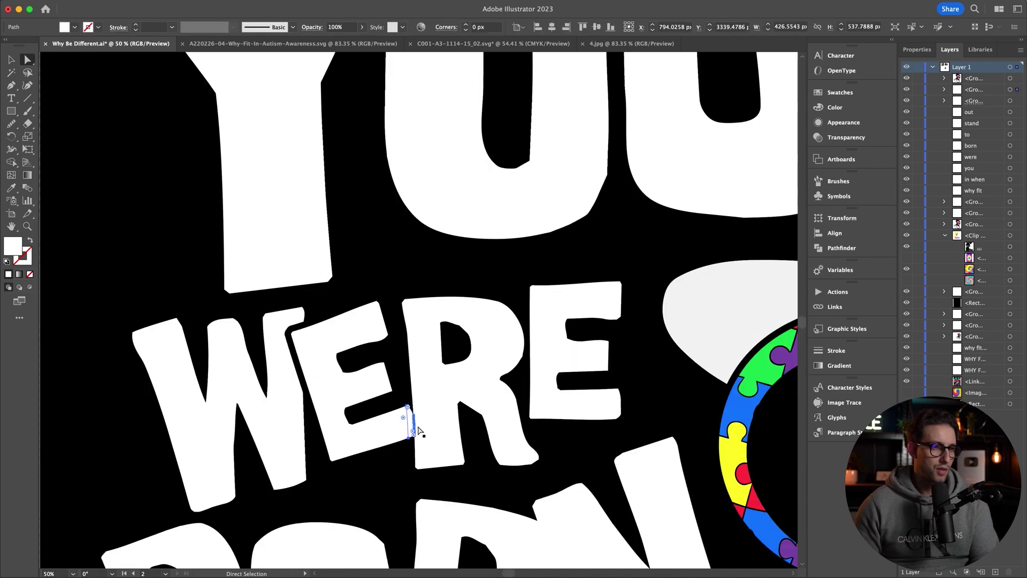
{"action": "scroll", "coordinate": [419, 427], "scroll_direction": "down", "scroll_amount": 4}
{"action": "left_click", "coordinate": [557, 345]}
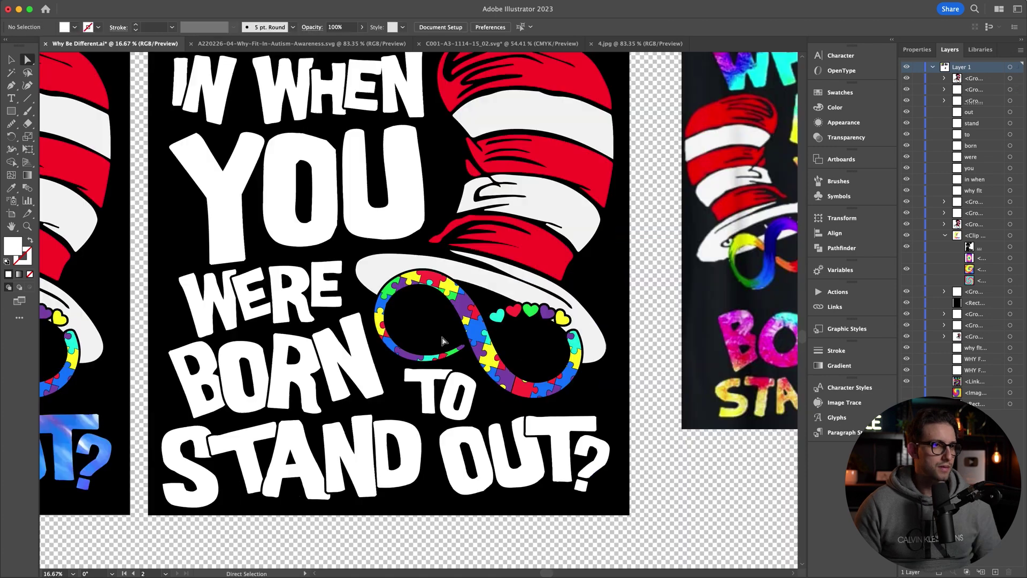
{"action": "scroll", "coordinate": [442, 339], "scroll_direction": "up", "scroll_amount": 2}
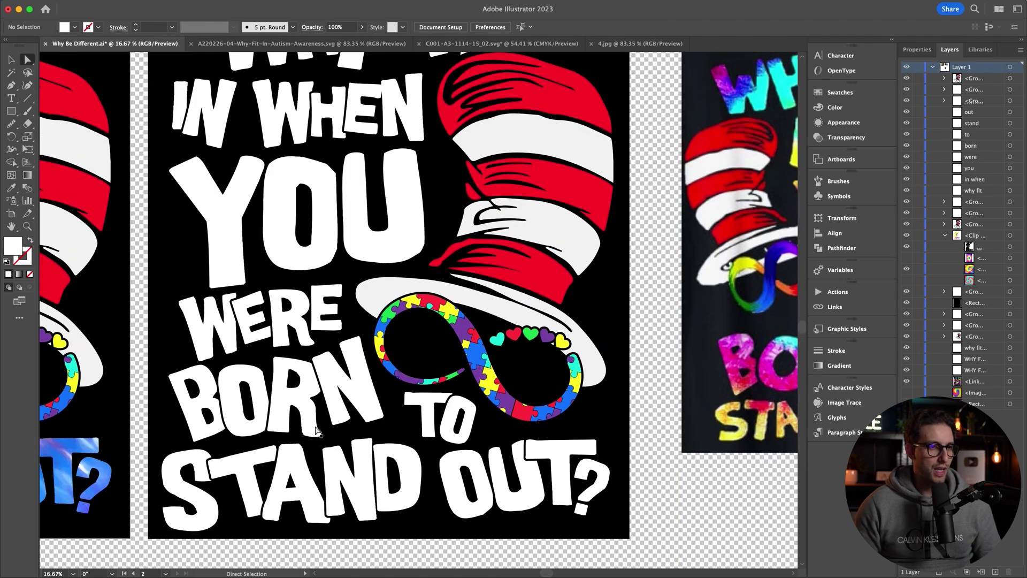
{"action": "scroll", "coordinate": [316, 431], "scroll_direction": "up", "scroll_amount": 3}
{"action": "scroll", "coordinate": [543, 351], "scroll_direction": "down", "scroll_amount": 1}
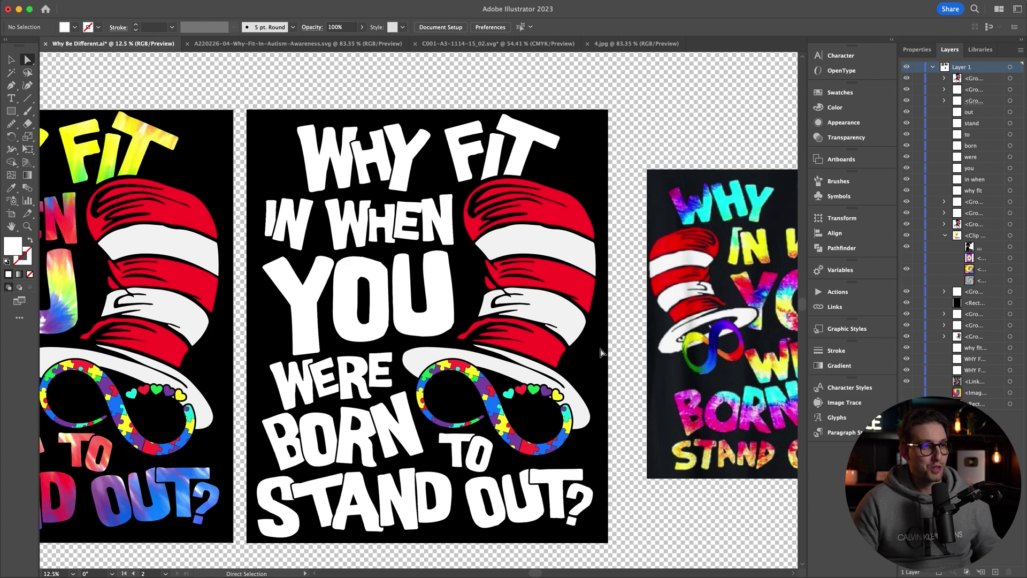
Merge the lettering group on the second artboard with Pathfinder Merge and turn it into a compound path
{"action": "left_click", "coordinate": [12, 62]}
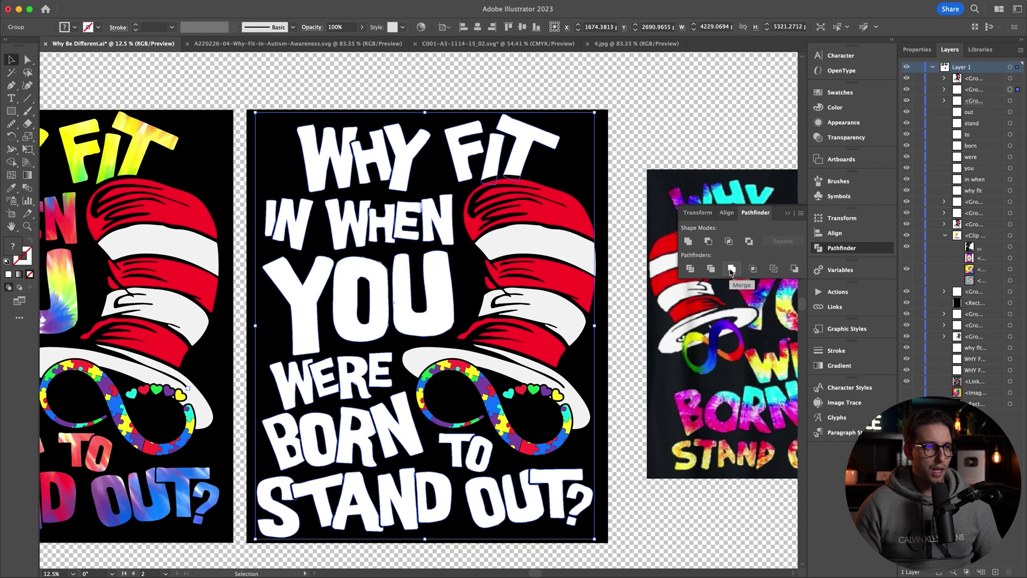
{"action": "left_click", "coordinate": [731, 270]}
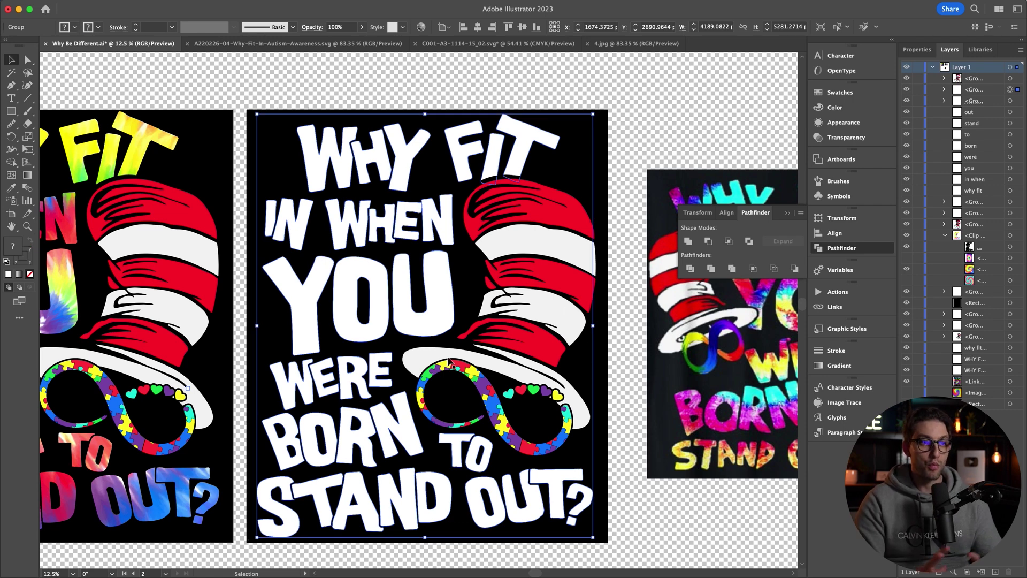
{"action": "left_click", "coordinate": [129, 1]}
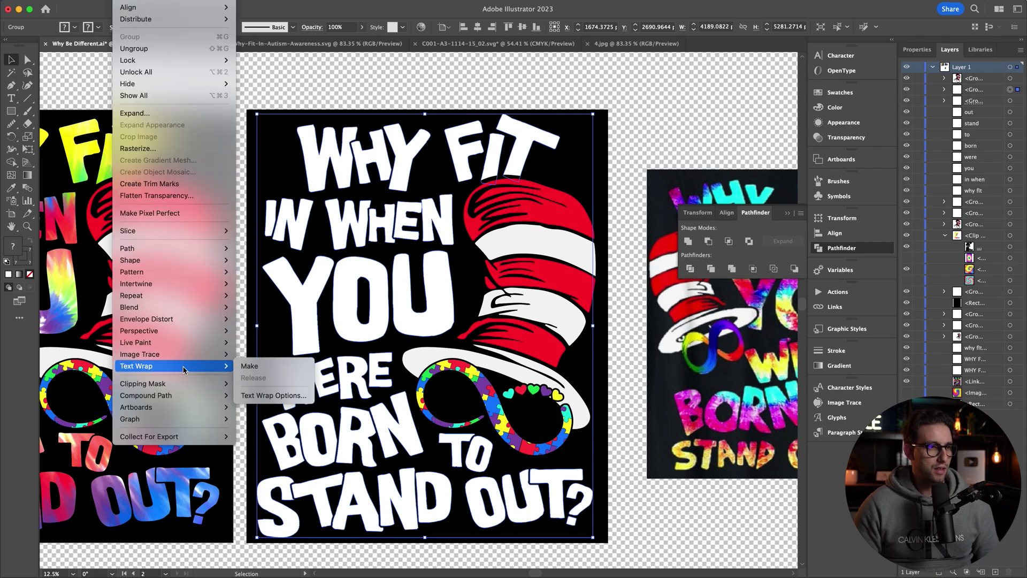
{"action": "mouse_move", "coordinate": [160, 396]}
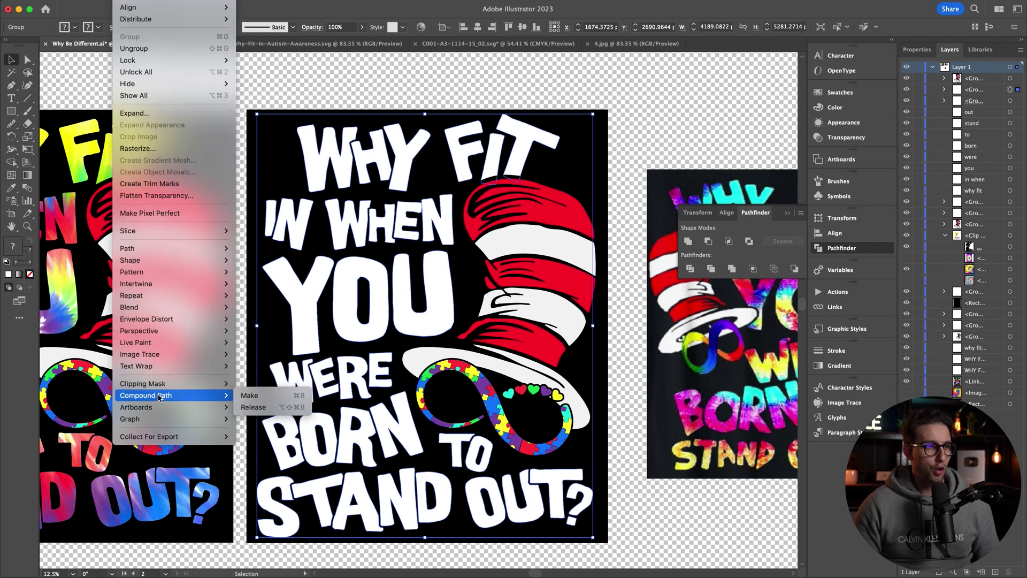
{"action": "left_click", "coordinate": [250, 395]}
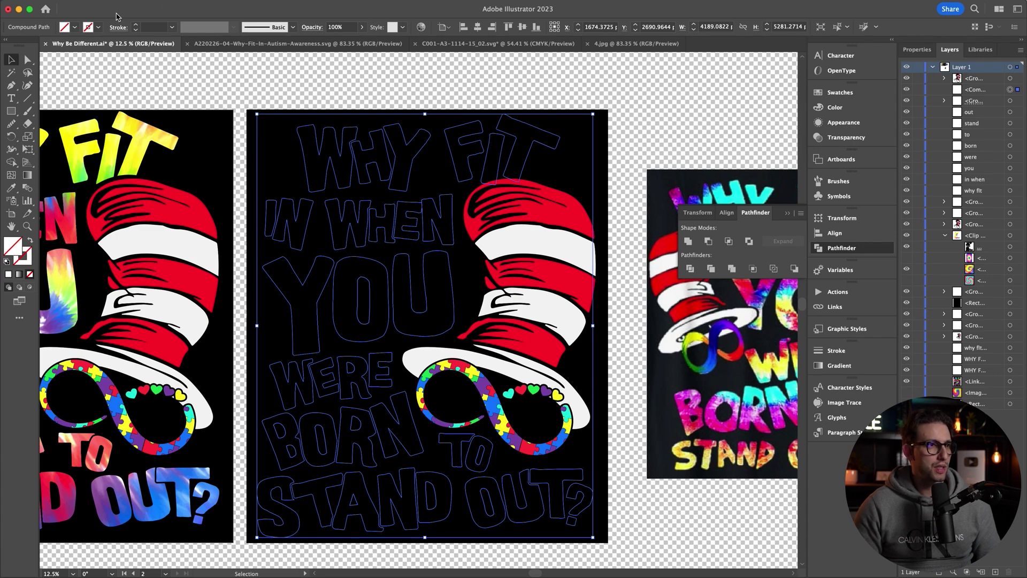
Give the lettering's compound path a white fill
{"action": "left_click", "coordinate": [75, 27]}
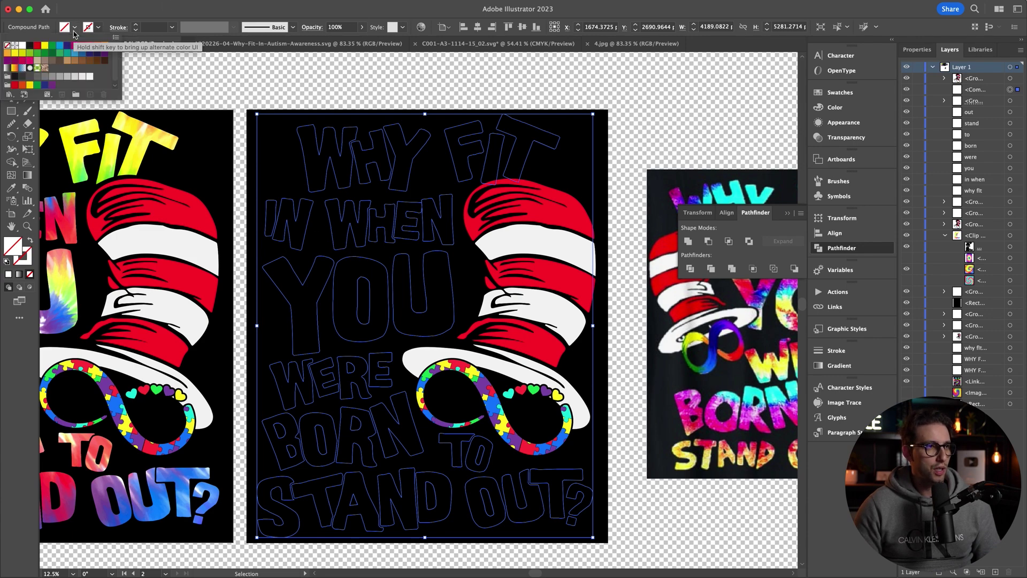
{"action": "left_click", "coordinate": [22, 45]}
{"action": "left_click", "coordinate": [319, 97]}
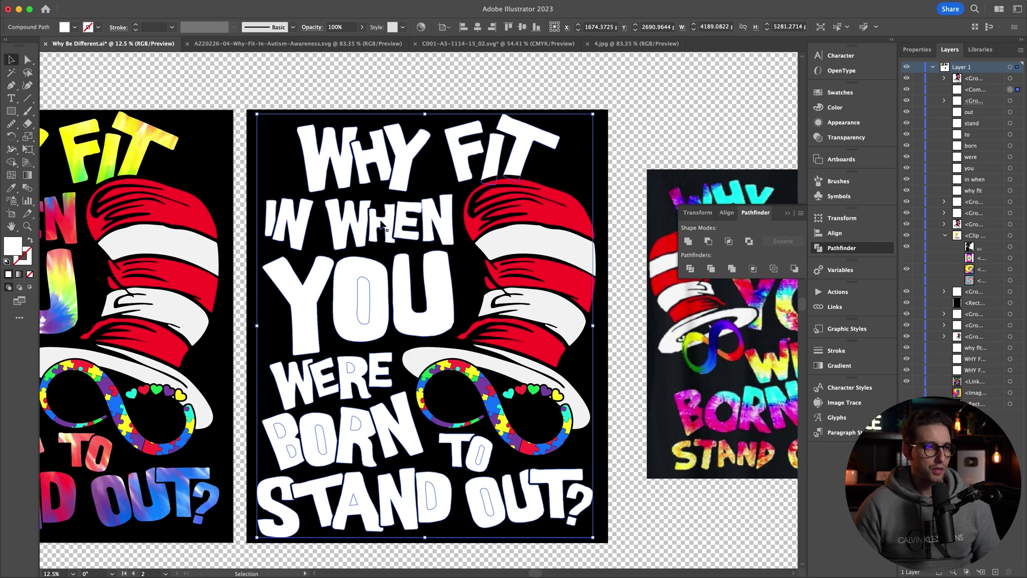
Split the white lettering with Pathfinder Divide and delete the filled counters inside its closed letters
{"action": "left_click", "coordinate": [690, 269]}
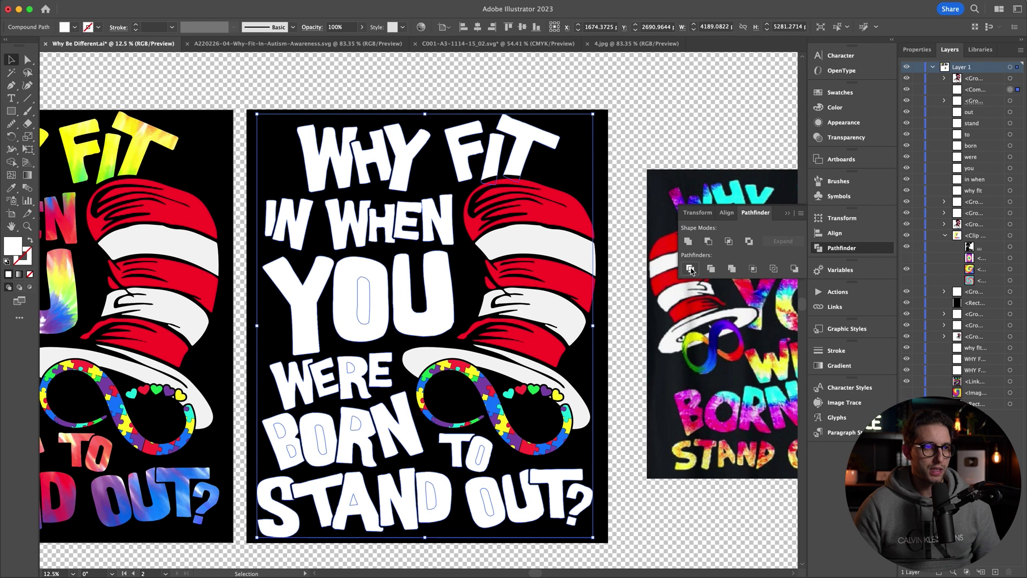
{"action": "left_click", "coordinate": [445, 71]}
{"action": "left_click", "coordinate": [28, 61]}
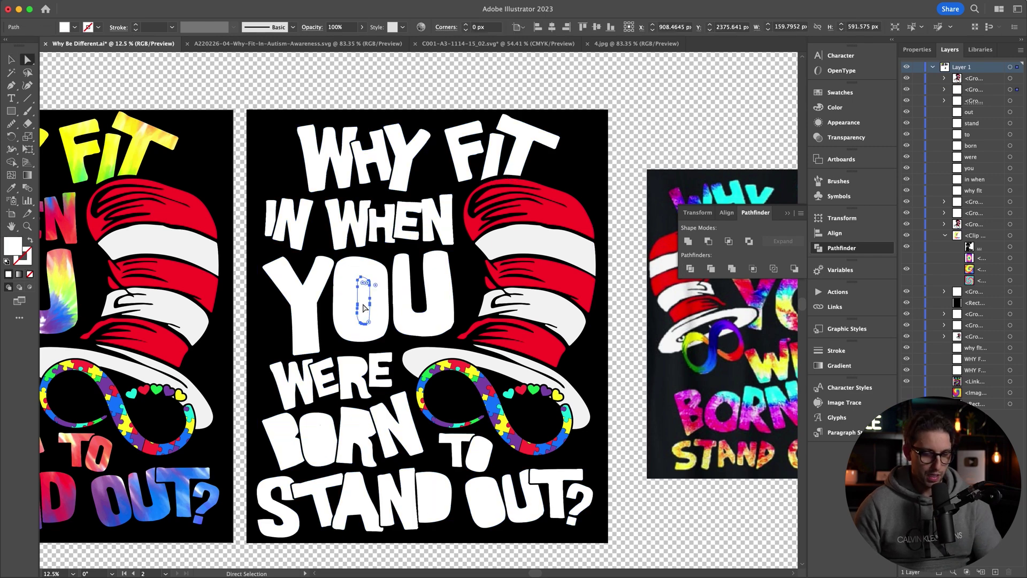
{"action": "scroll", "coordinate": [321, 432], "scroll_direction": "up", "scroll_amount": 3}
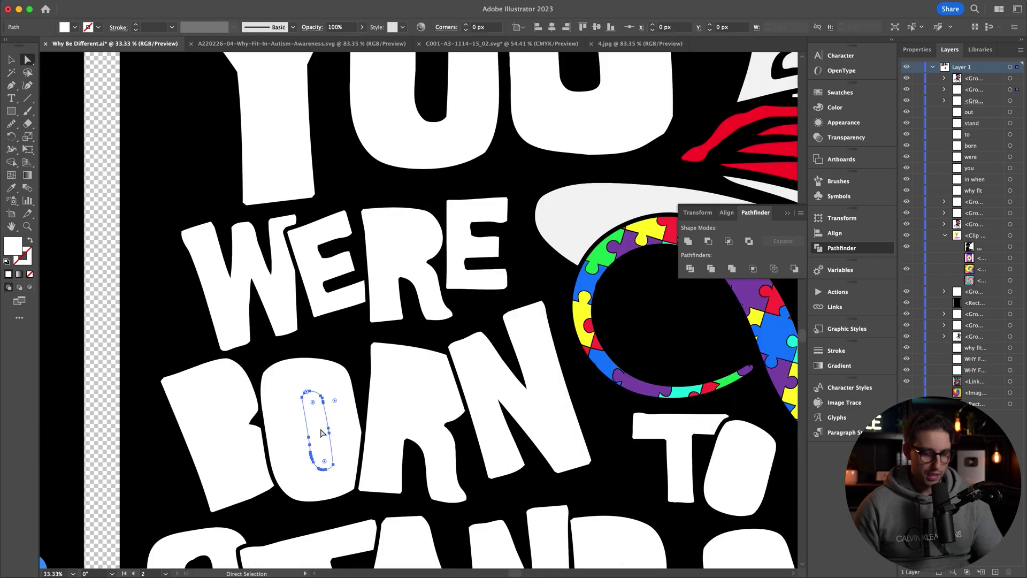
{"action": "left_click", "coordinate": [746, 476]}
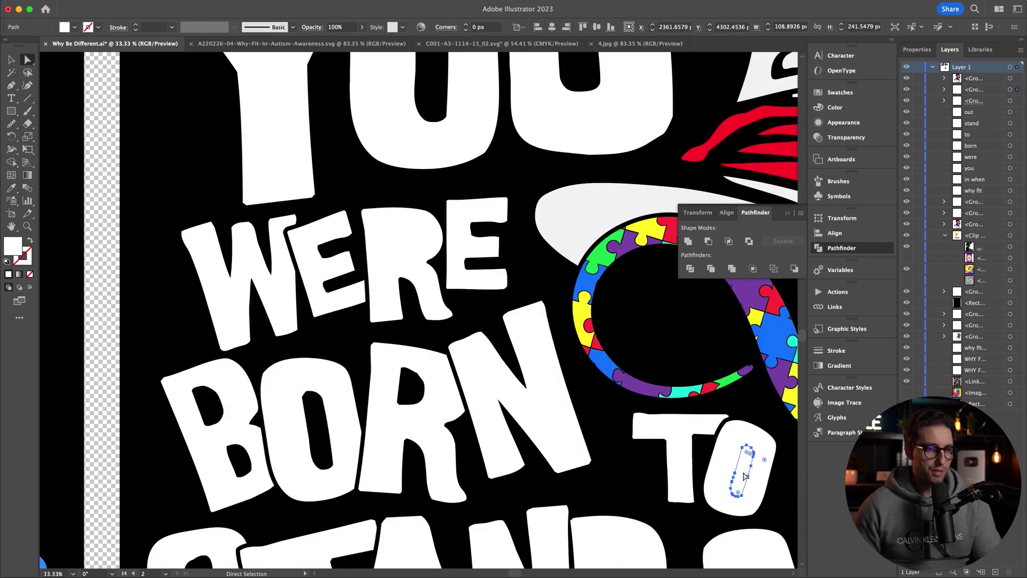
{"action": "key", "text": "Delete"}
{"action": "scroll", "coordinate": [187, 453], "scroll_direction": "down", "scroll_amount": 3}
{"action": "key", "text": "v"}
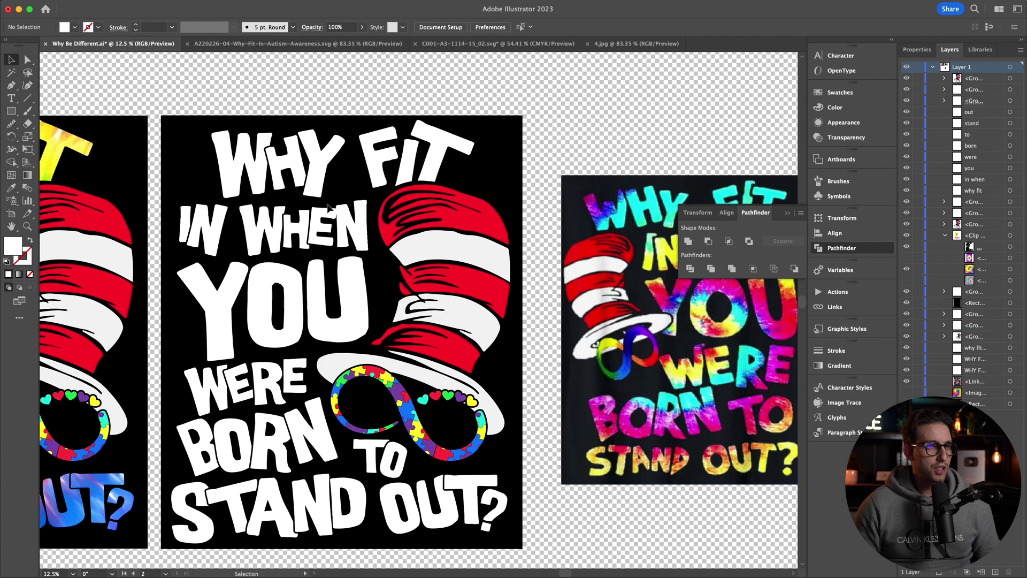
Copy the tie-dye image from 4.jpg onto the second artboard, enlarge it to about 5455 px square and send it behind the lettering
{"action": "left_click", "coordinate": [632, 43]}
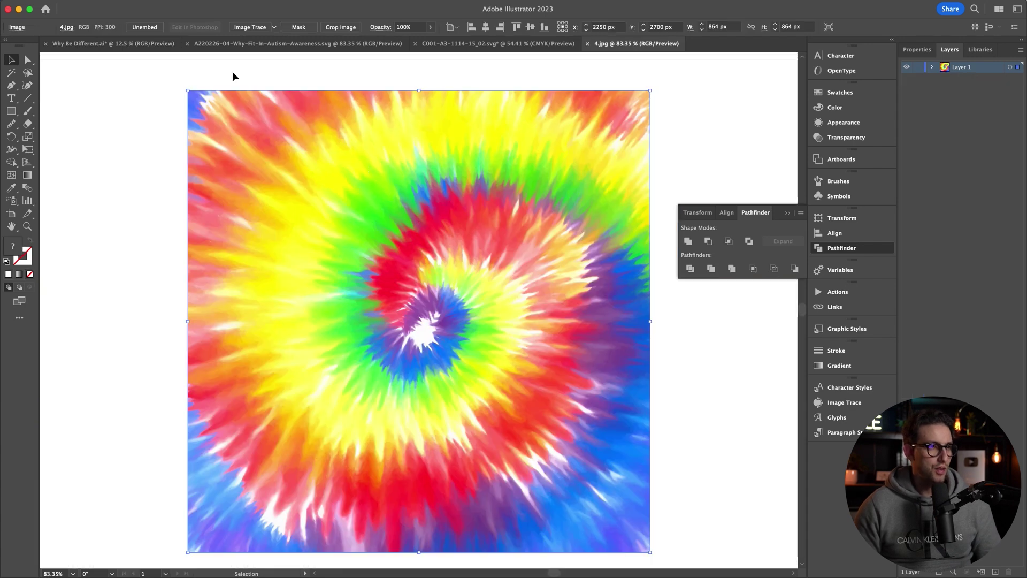
{"action": "left_click", "coordinate": [134, 43]}
{"action": "key", "text": "ctrl+v"}
{"action": "left_click_drag", "start_coordinate": [398, 329], "coordinate": [142, 332]}
{"action": "left_click_drag", "start_coordinate": [454, 310], "coordinate": [541, 310]}
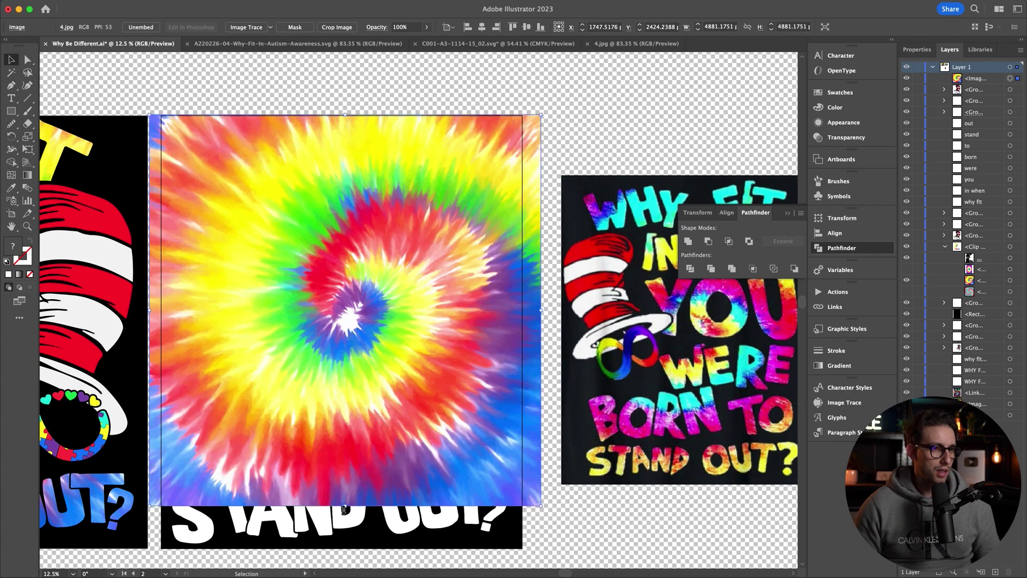
{"action": "left_click_drag", "start_coordinate": [345, 506], "coordinate": [345, 551]}
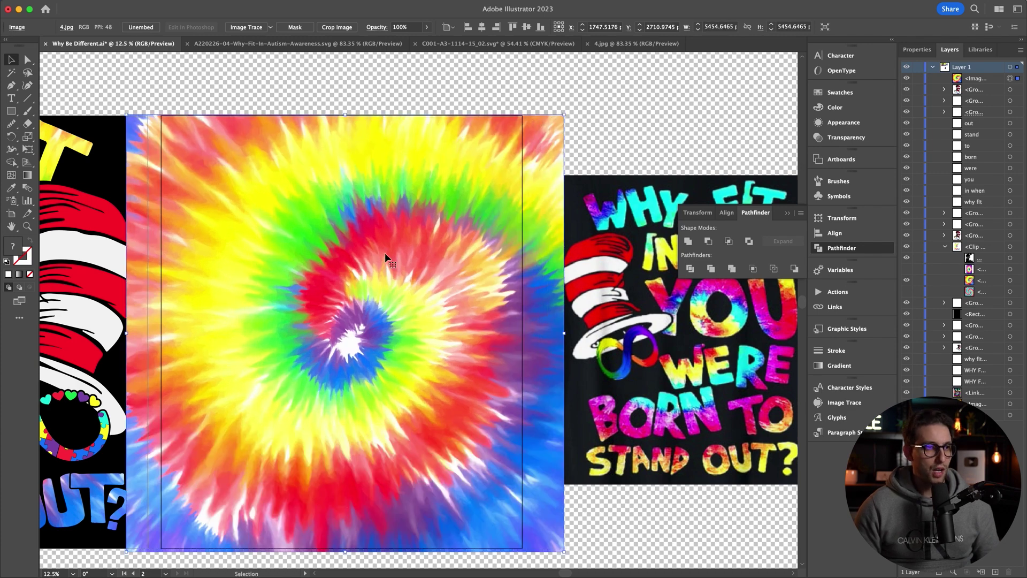
{"action": "key", "text": "ctrl+["}
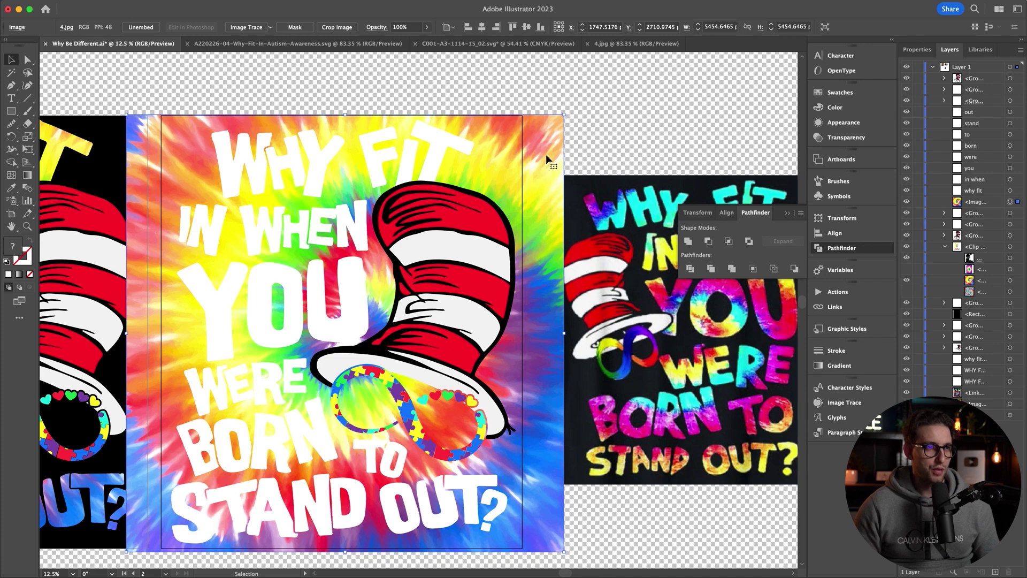
Try to make a clipping mask from the lettering group and the tie-dye image
{"action": "left_click", "coordinate": [438, 144], "text": "shift"}
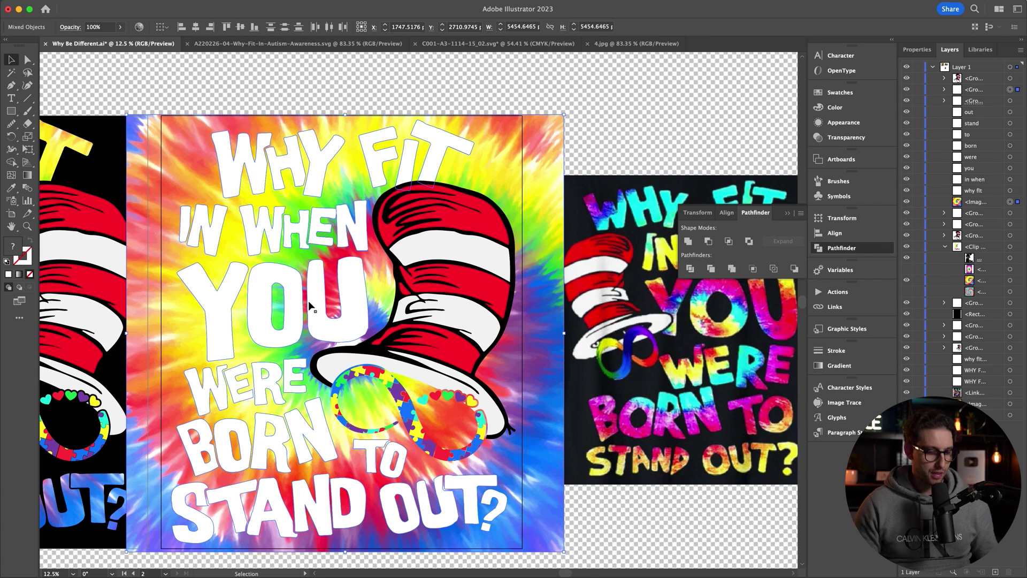
{"action": "key", "text": "super"}
{"action": "key", "text": "super+7"}
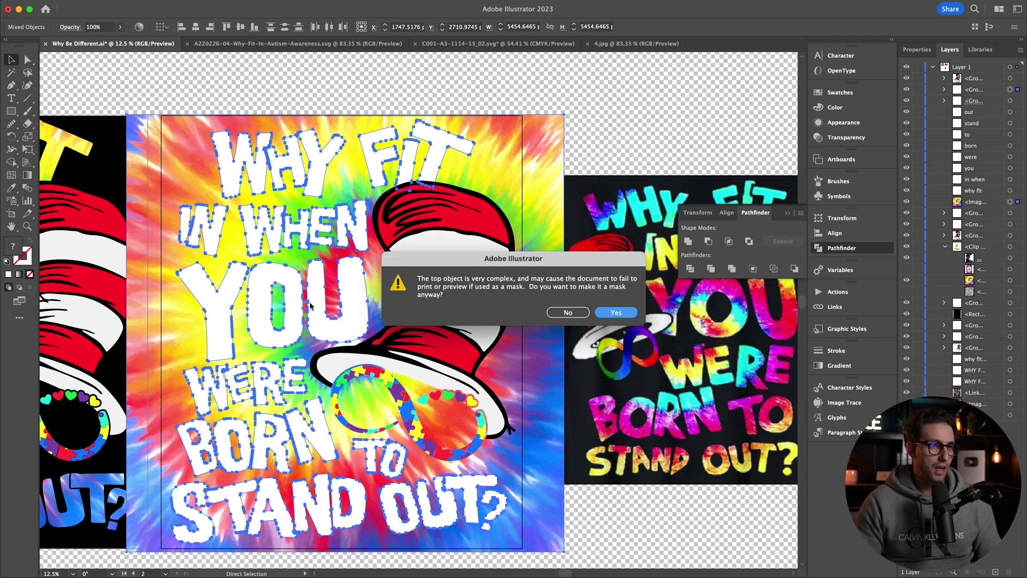
{"action": "left_click", "coordinate": [615, 312]}
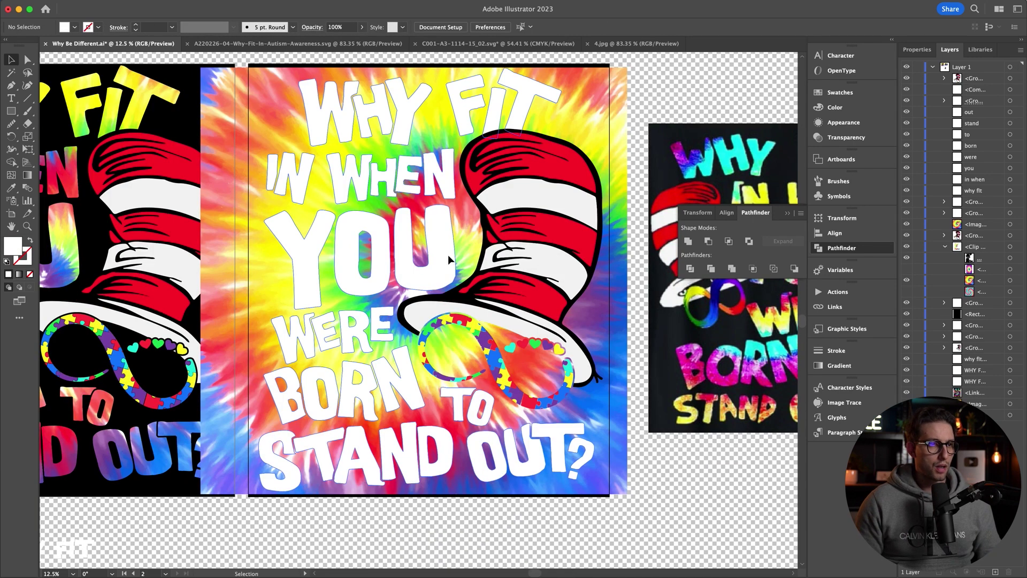
Combine the white lettering over the tie-dye image into a single compound path
{"action": "left_click", "coordinate": [449, 260]}
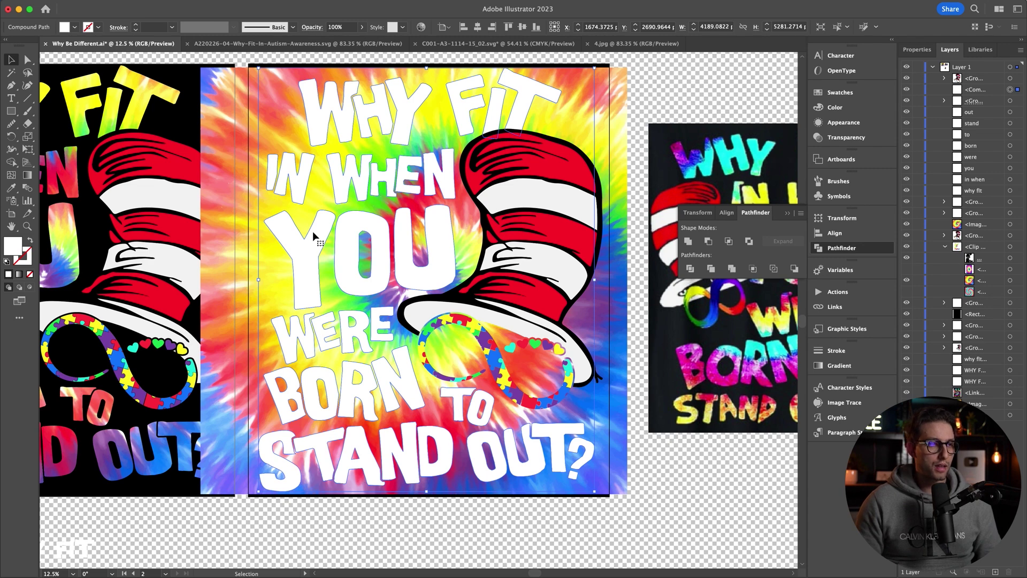
{"action": "left_click", "coordinate": [127, 1]}
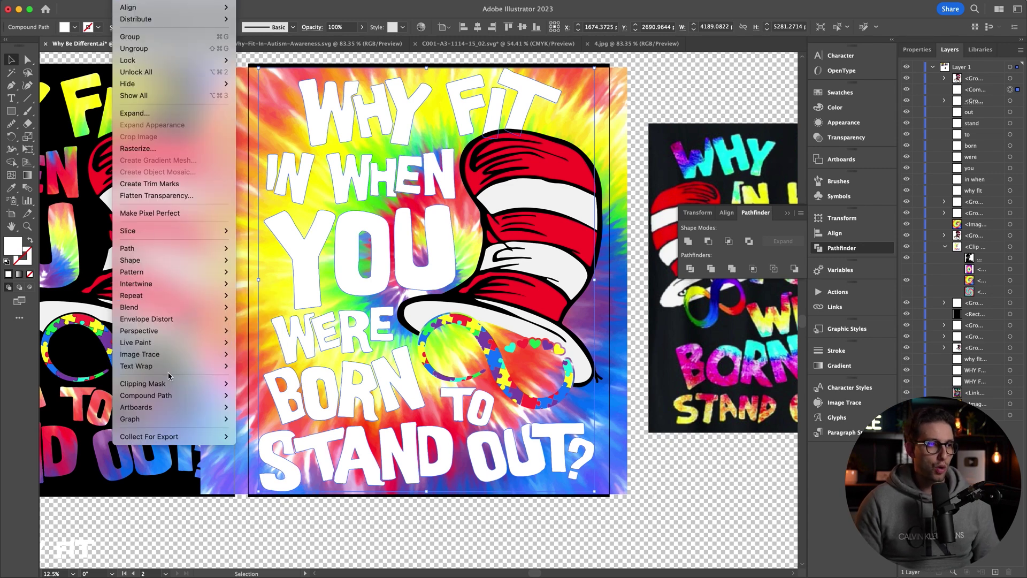
{"action": "mouse_move", "coordinate": [165, 396]}
{"action": "left_click", "coordinate": [268, 397]}
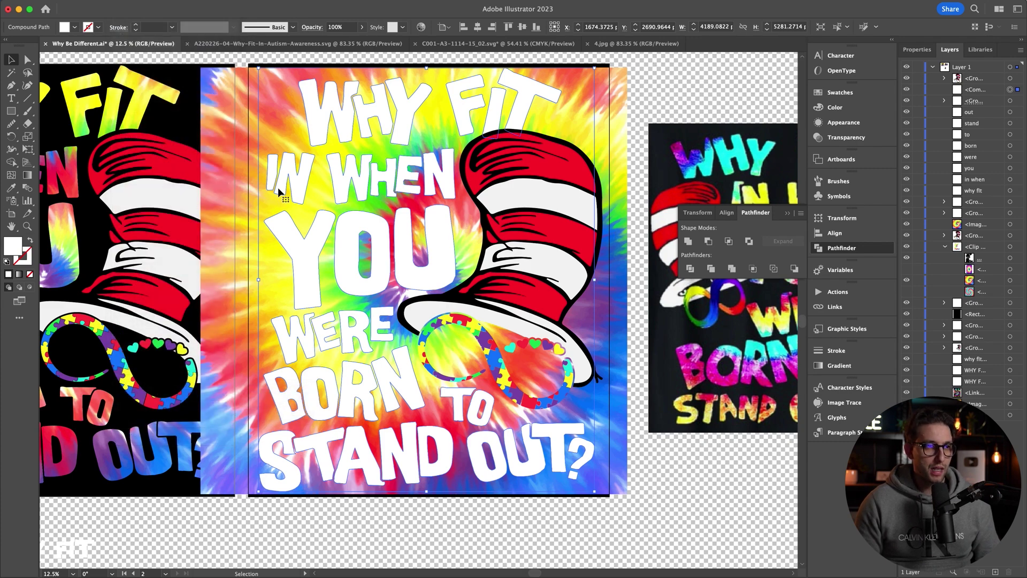
Make a clipping mask so the compound-path lettering clips the tie-dye image, accepting the complex mask, and deselect everything
{"action": "left_click", "coordinate": [619, 226], "text": "shift"}
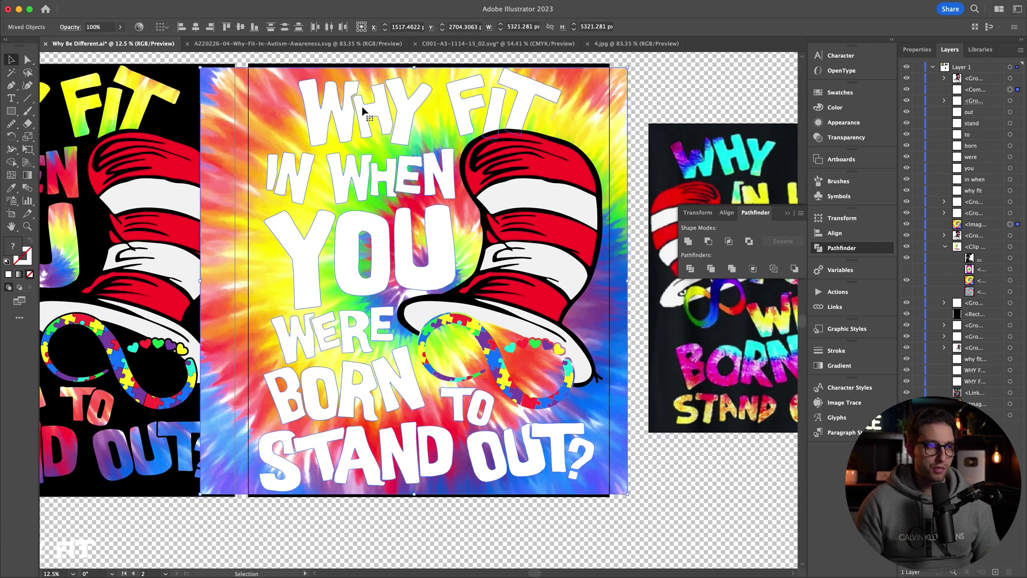
{"action": "key", "text": "a"}
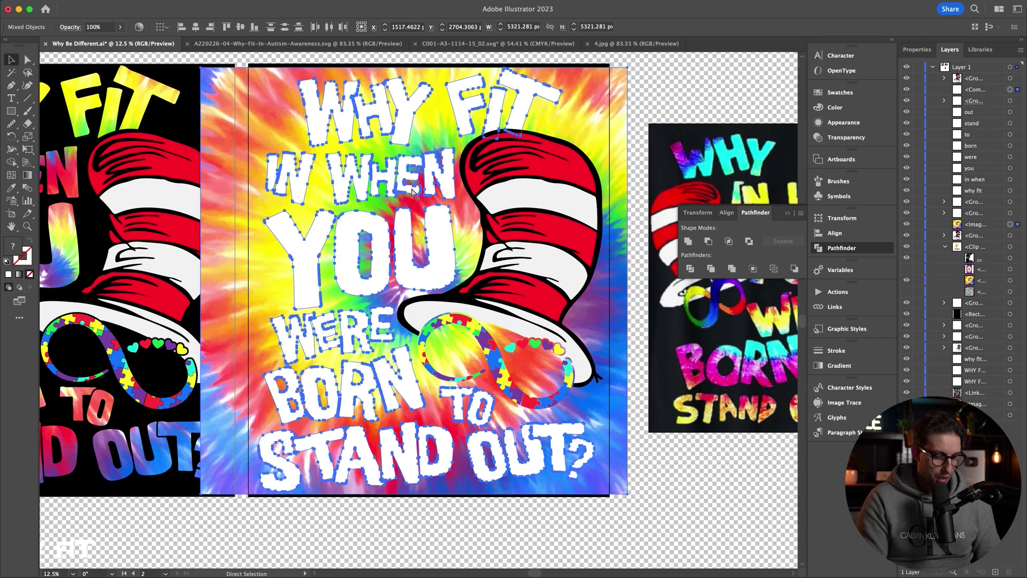
{"action": "key", "text": "super+7"}
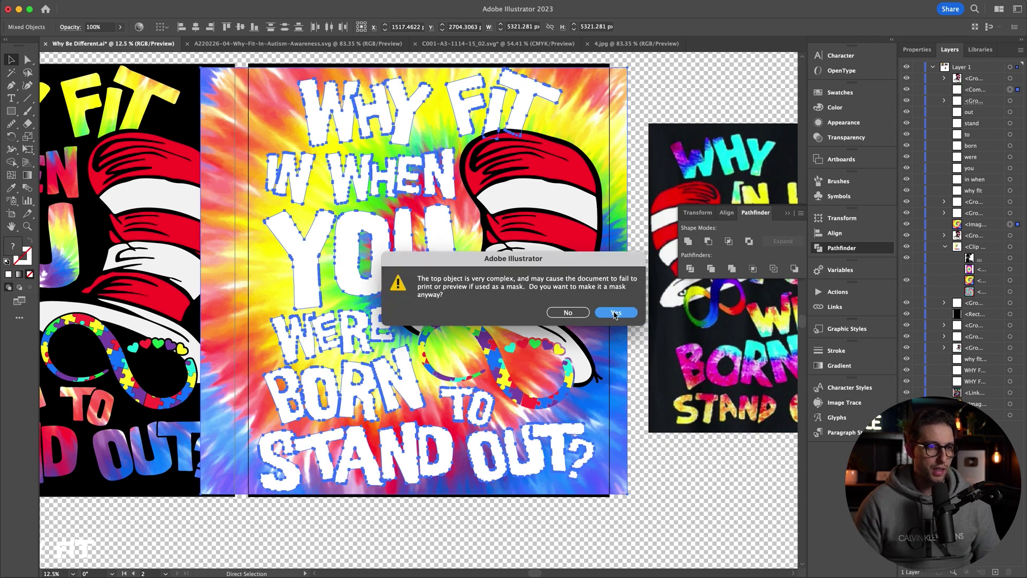
{"action": "left_click", "coordinate": [616, 313]}
{"action": "key", "text": "v"}
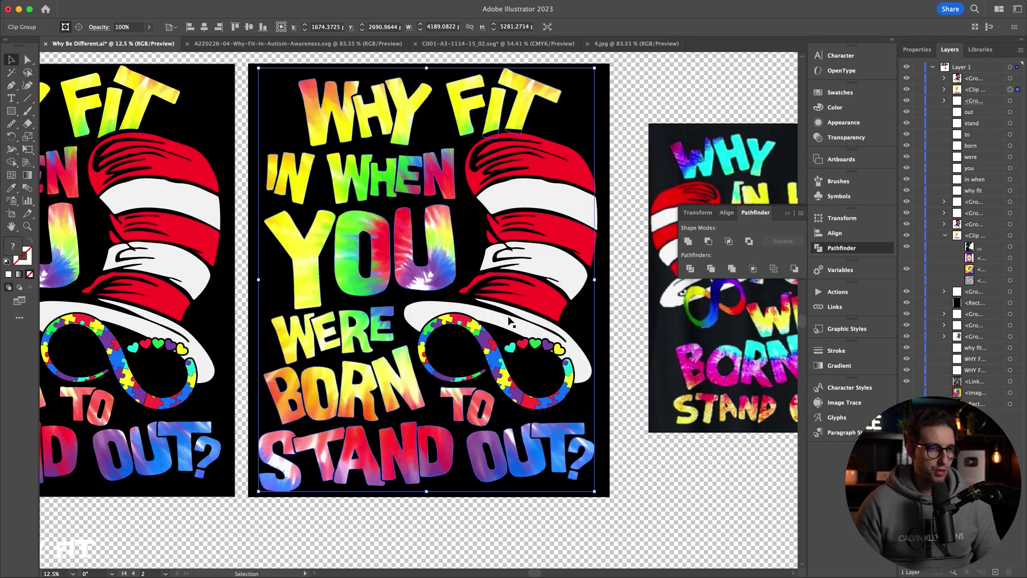
{"action": "key", "text": "super+shift+a"}
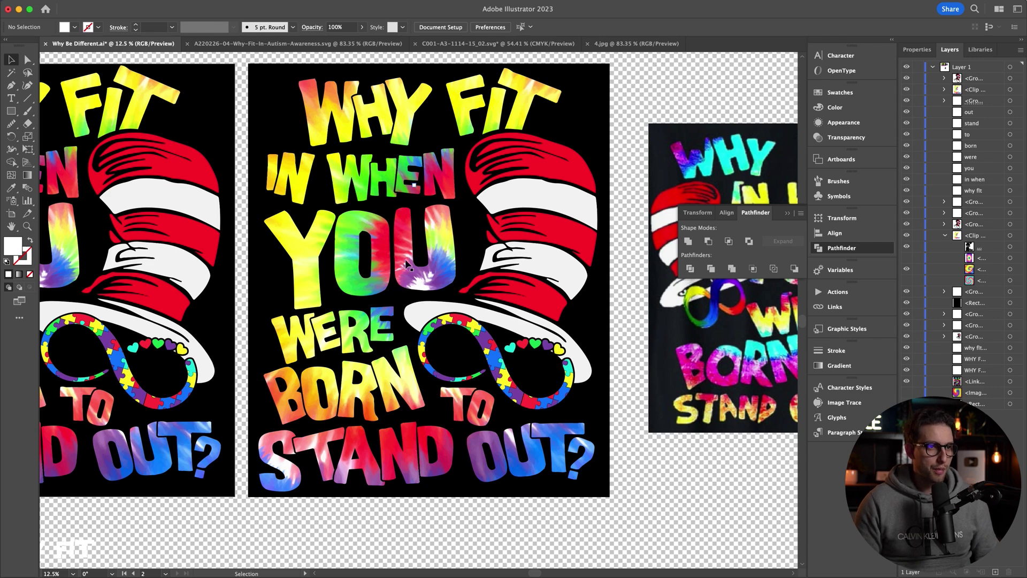
Shift the tie-dye image inside the lettering's clip group about 153 px left and 20 px down
{"action": "double_click", "coordinate": [407, 290]}
{"action": "left_click_drag", "start_coordinate": [434, 288], "coordinate": [420, 289]}
{"action": "left_click_drag", "start_coordinate": [405, 71], "coordinate": [409, 91]}
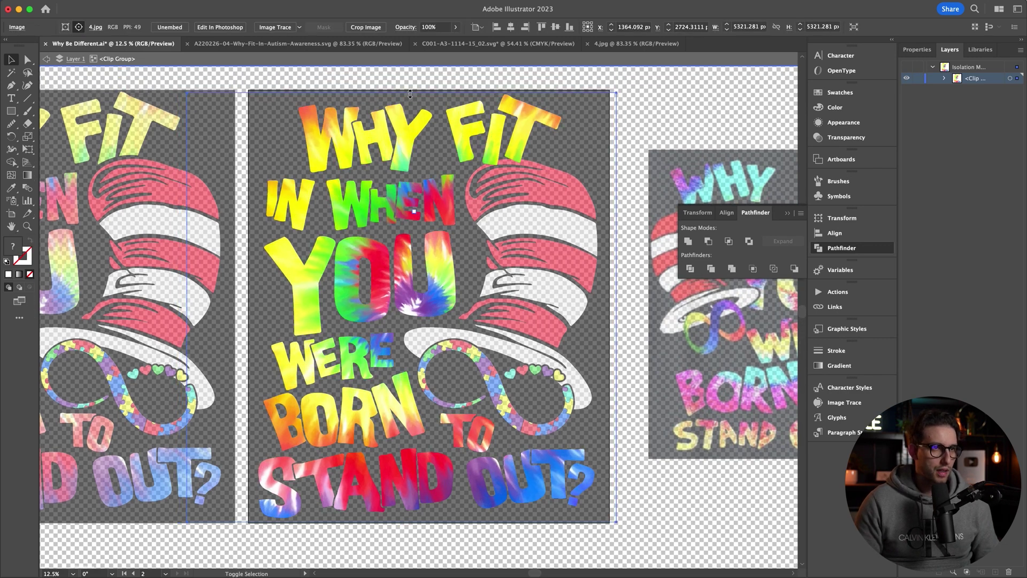
{"action": "key", "text": "Escape"}
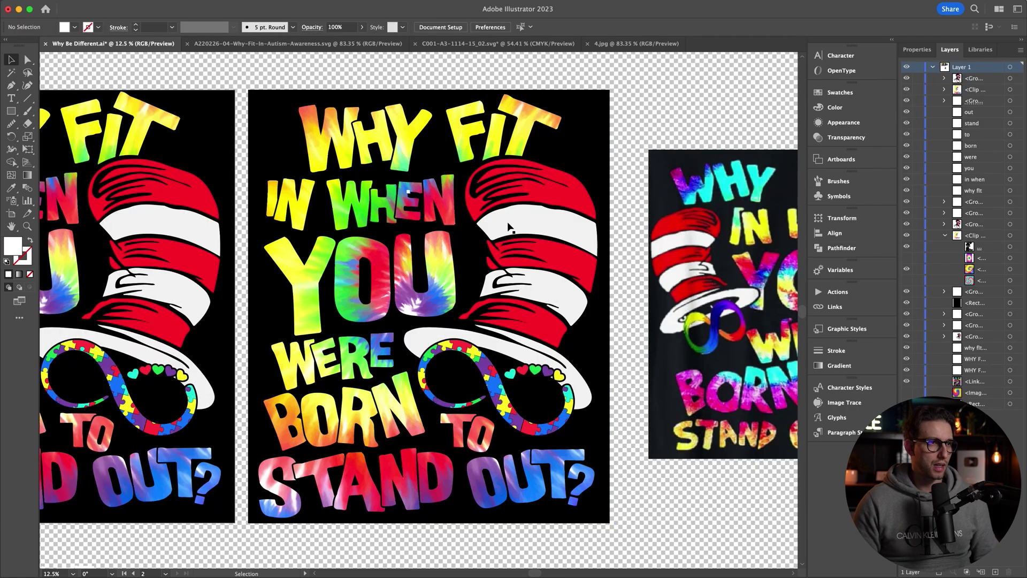
{"action": "scroll", "coordinate": [508, 227], "scroll_direction": "right", "scroll_amount": 1}
{"action": "scroll", "coordinate": [505, 233], "scroll_direction": "left", "scroll_amount": 1}
{"action": "scroll", "coordinate": [505, 232], "scroll_direction": "up", "scroll_amount": 1}
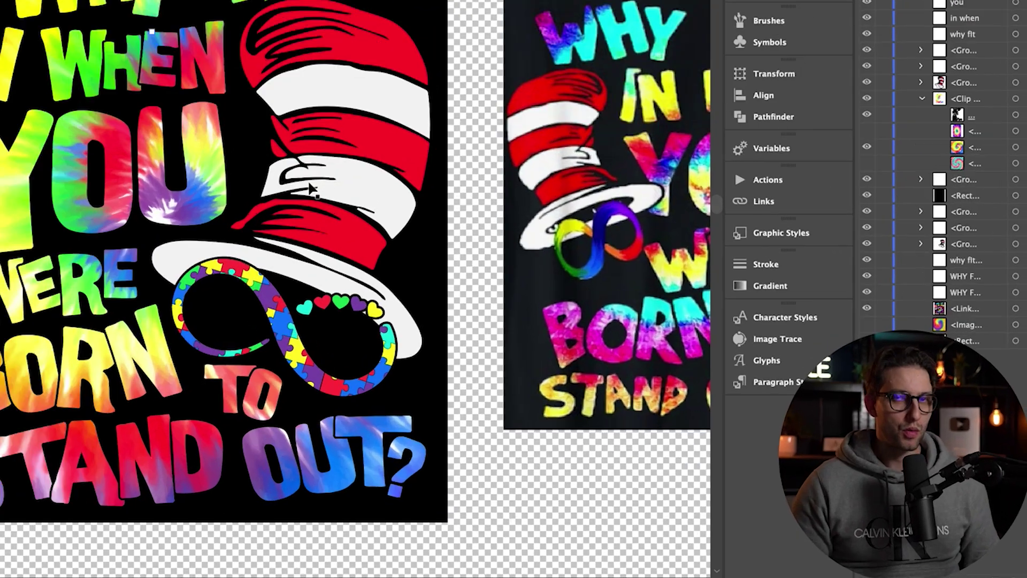